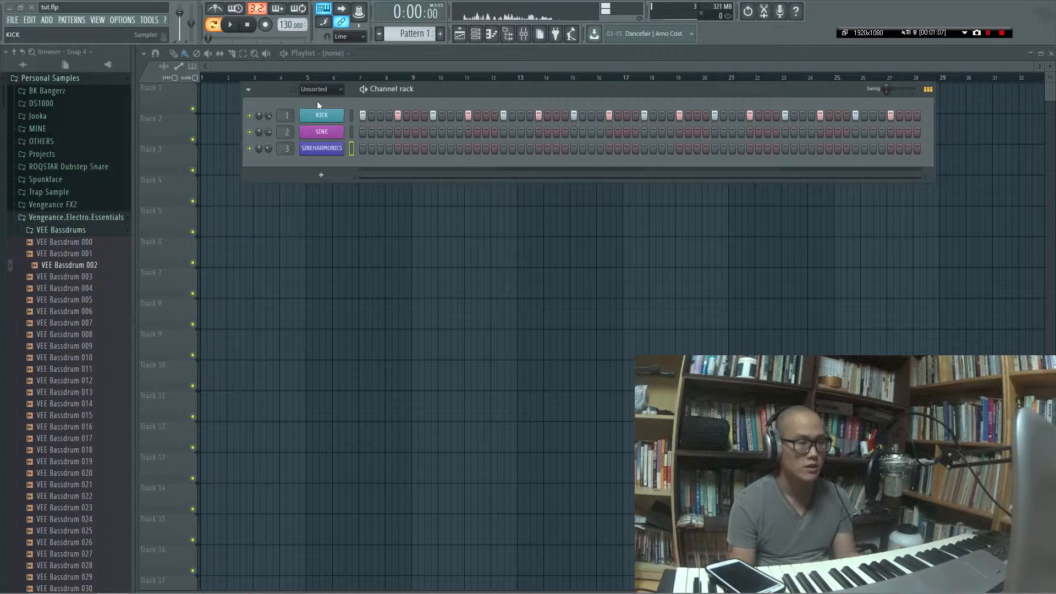
- Play back the kick pattern, and open the KICK channel's sampler settings
{"action": "left_click", "coordinate": [231, 24]}
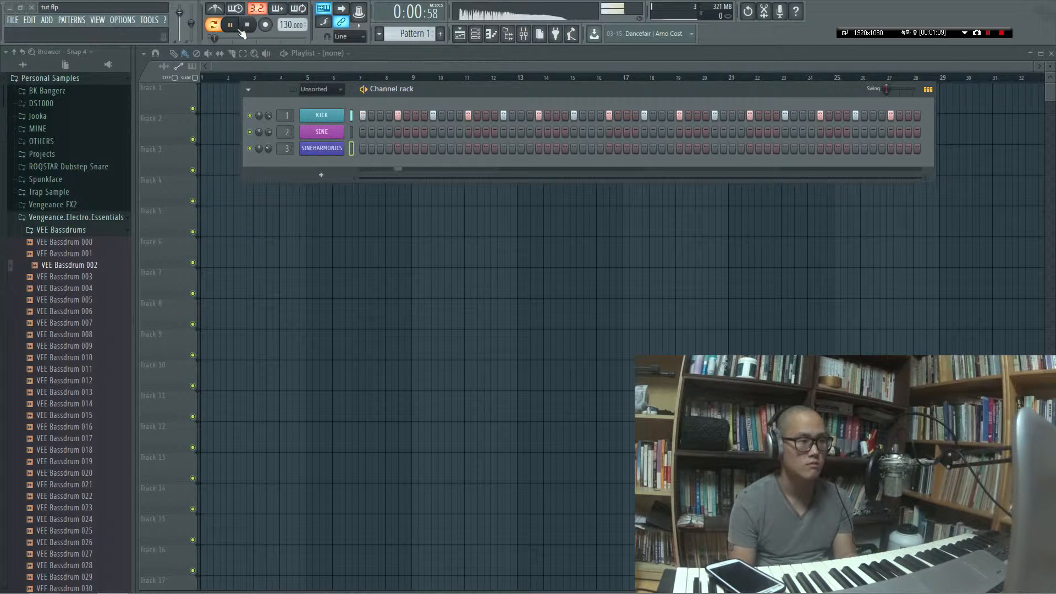
{"action": "key", "text": "space"}
{"action": "left_click", "coordinate": [323, 118]}
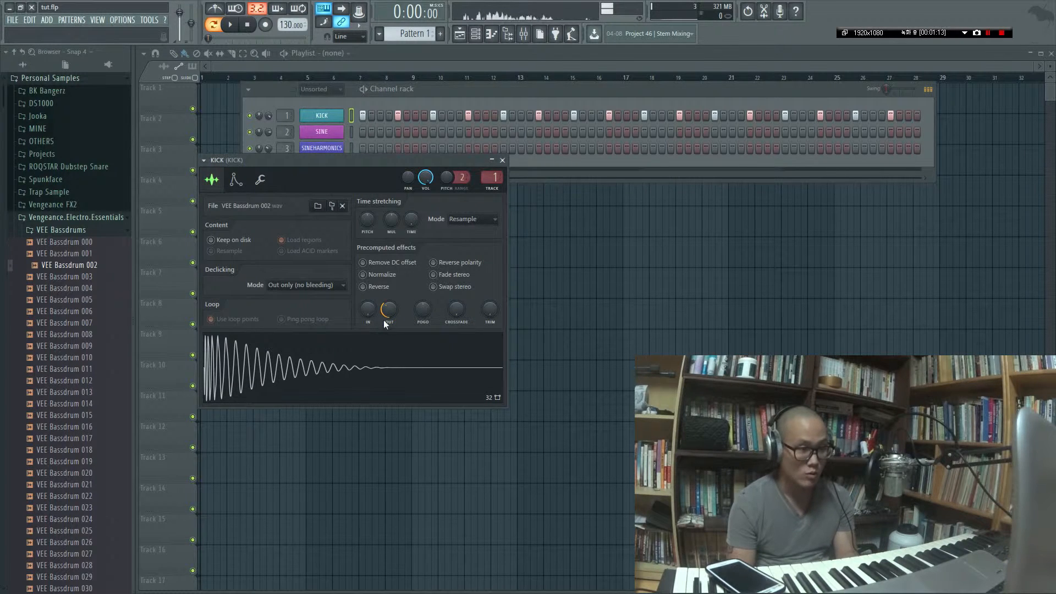
- Turn the KICK sample's fade-out down to zero and audition the sound
{"action": "left_click_drag", "start_coordinate": [387, 313], "coordinate": [387, 352]}
{"action": "key", "text": "z"}
{"action": "key", "text": "z"}
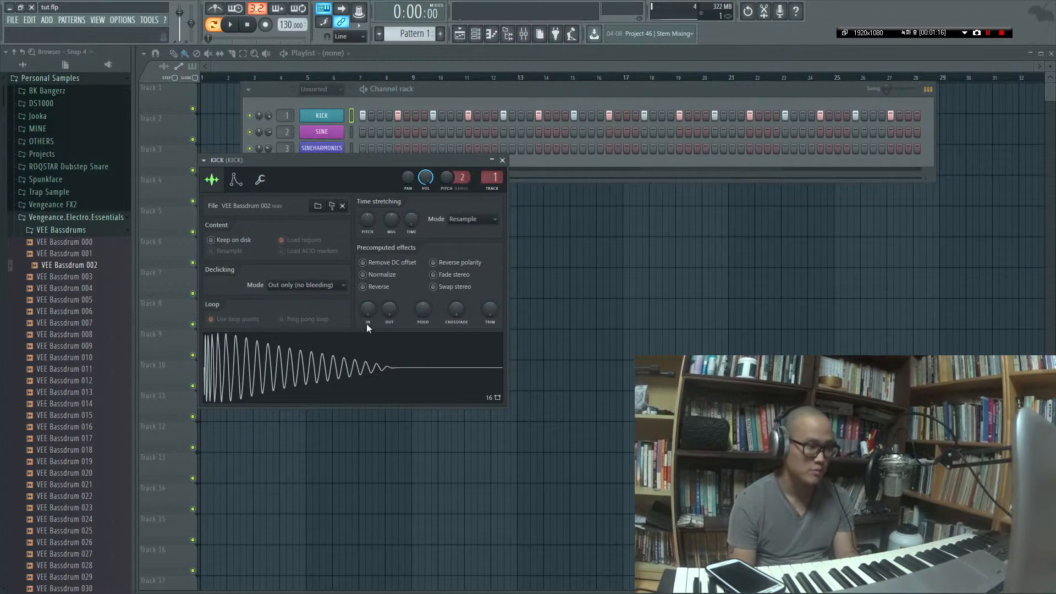
- Raise the KICK sample's fade-out to shorten its tail, audition it and close the sampler settings
{"action": "left_click_drag", "start_coordinate": [388, 318], "coordinate": [389, 309]}
{"action": "key", "text": "z"}
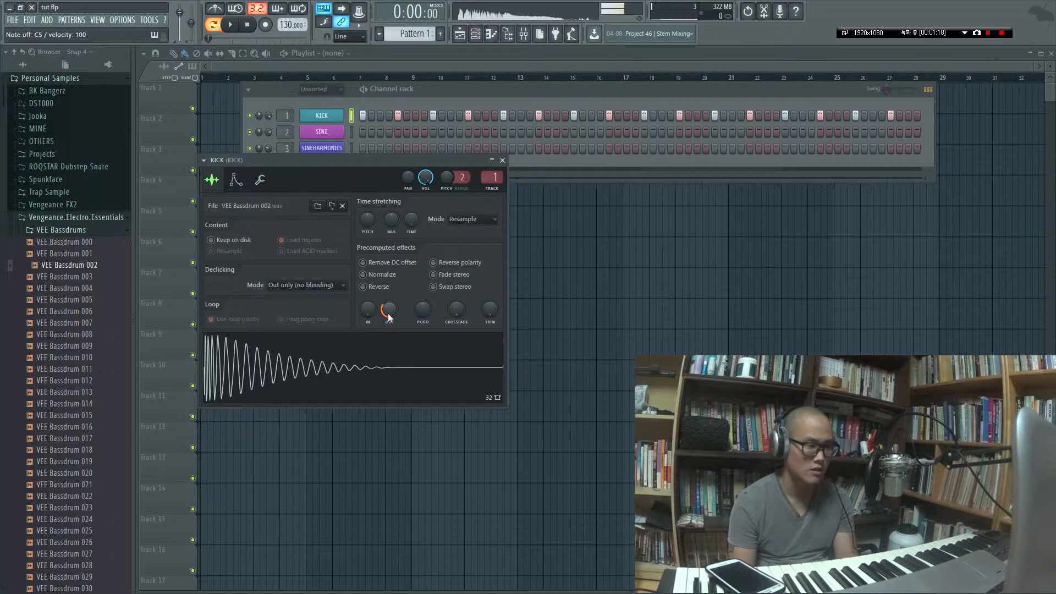
{"action": "key", "text": "z"}
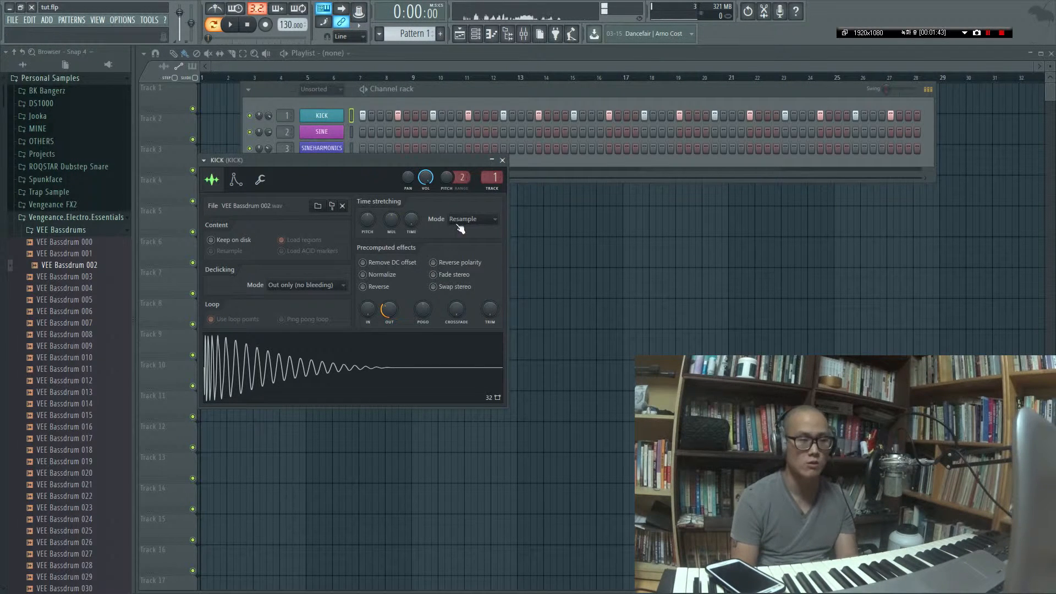
{"action": "left_click", "coordinate": [502, 160]}
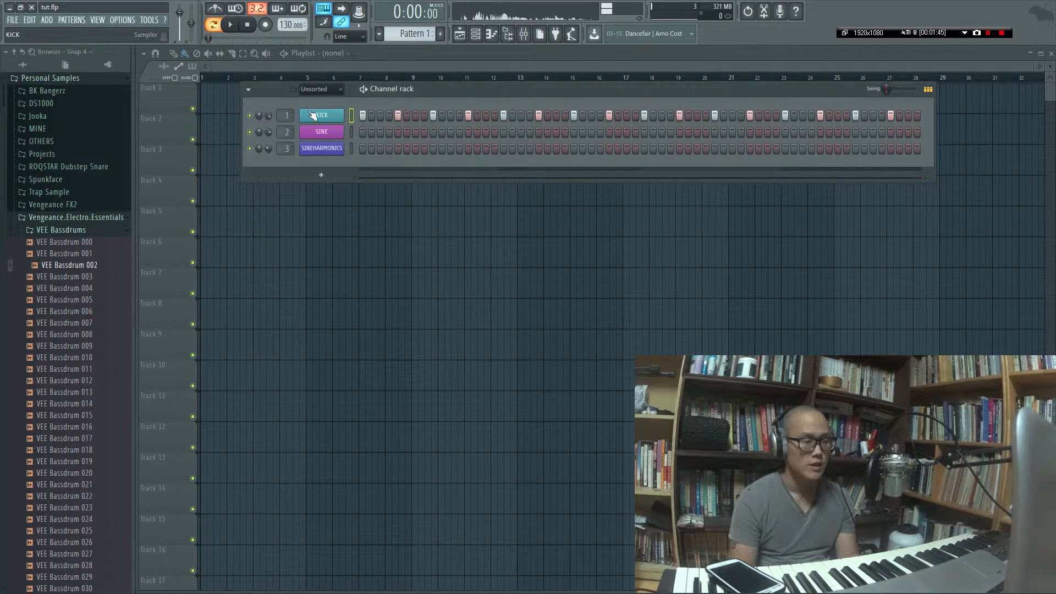
- Paste the bass notes into the SINE channel and review the whole phrase in the piano roll
{"action": "left_click", "coordinate": [350, 132]}
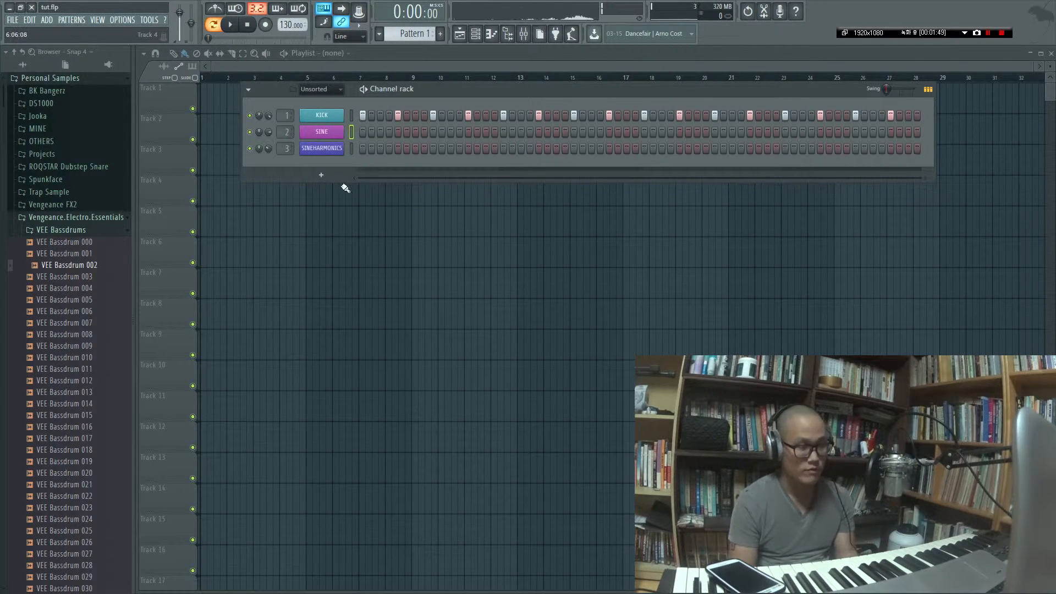
{"action": "key", "text": "ctrl+v"}
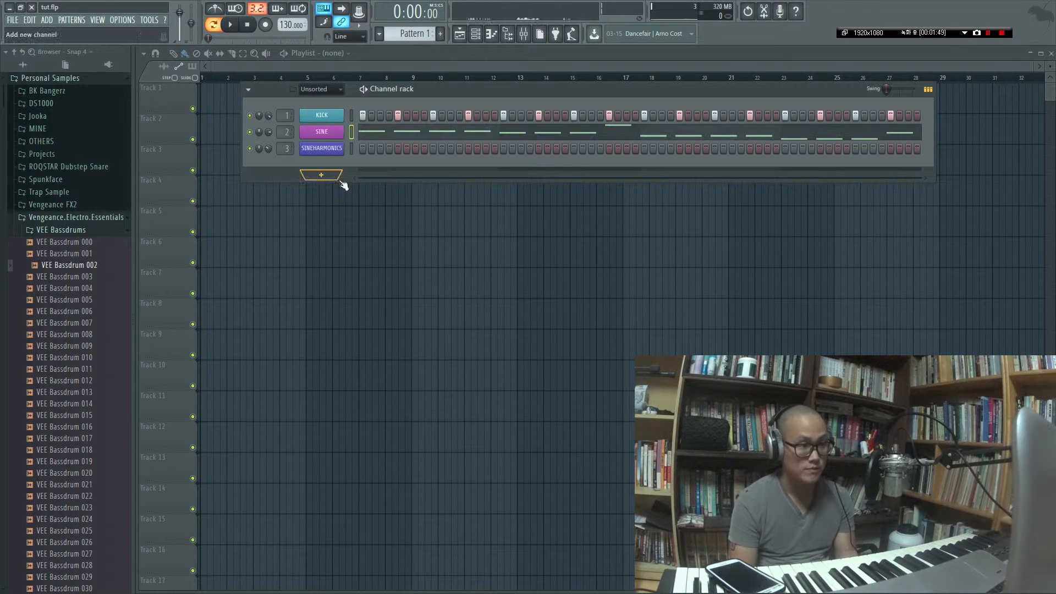
{"action": "left_click", "coordinate": [384, 140]}
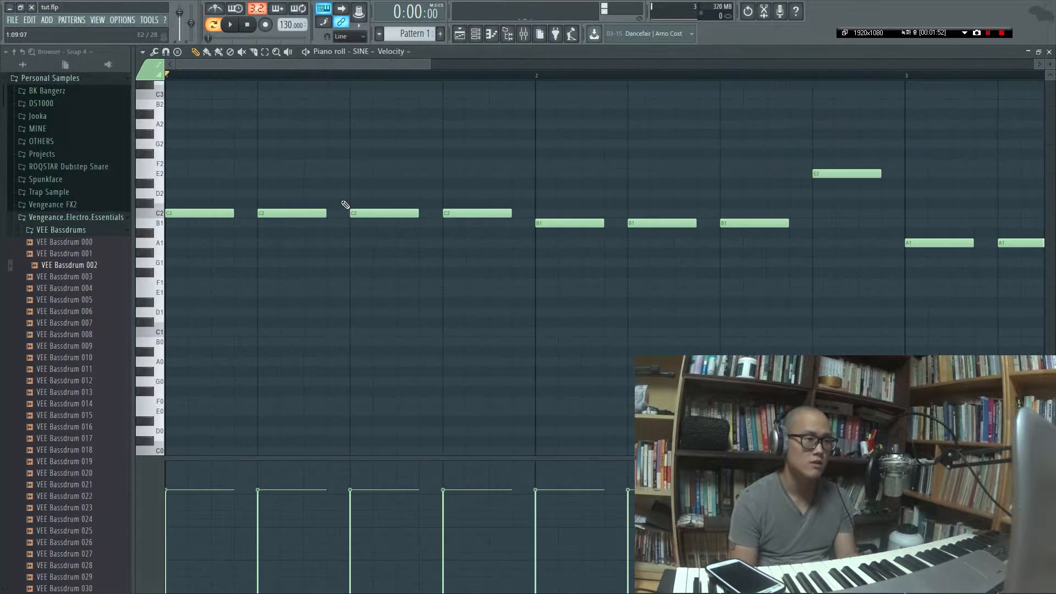
{"action": "scroll", "coordinate": [333, 238], "scroll_direction": "down", "scroll_amount": 4}
{"action": "key", "text": "F6"}
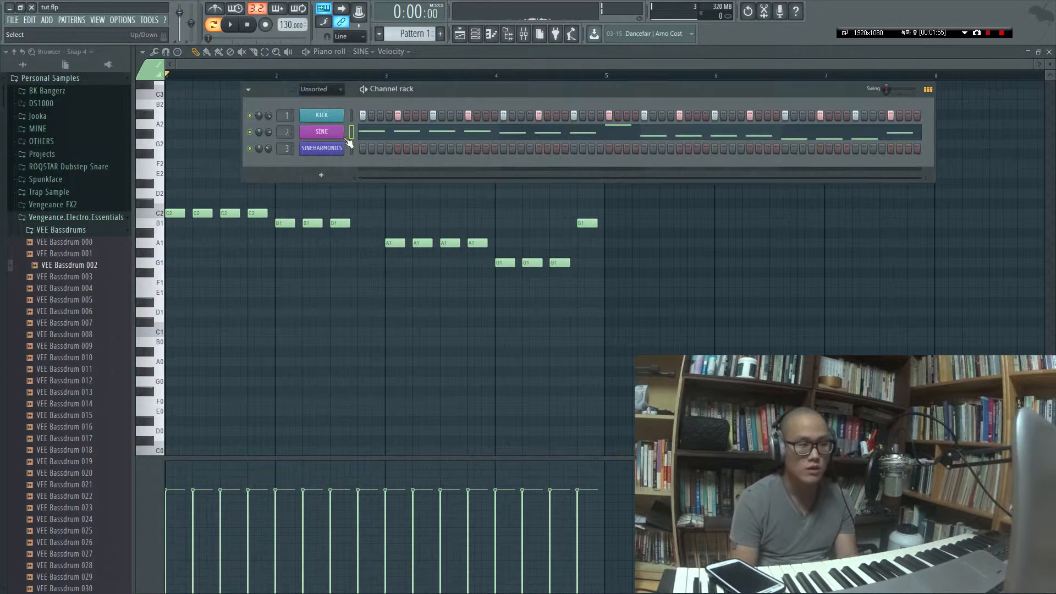
- Check the oscillator waveform of operator 1 in the SINE channel's Sytrus synth
{"action": "left_click", "coordinate": [322, 132]}
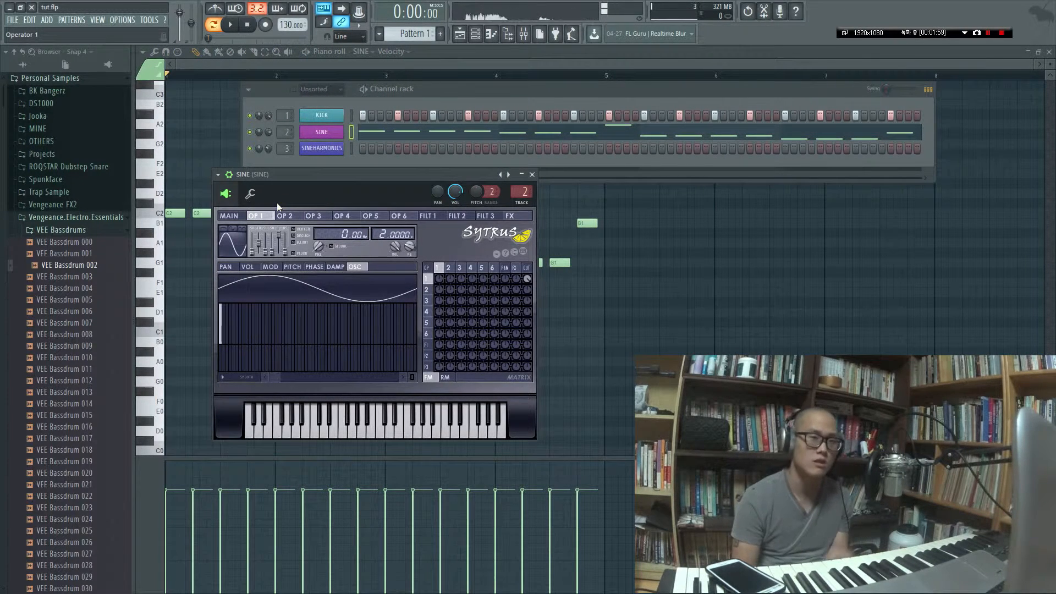
{"action": "left_click", "coordinate": [532, 176]}
- Mute the SINEHARMONICS and BUS tracks in the mixer
{"action": "key", "text": "F9"}
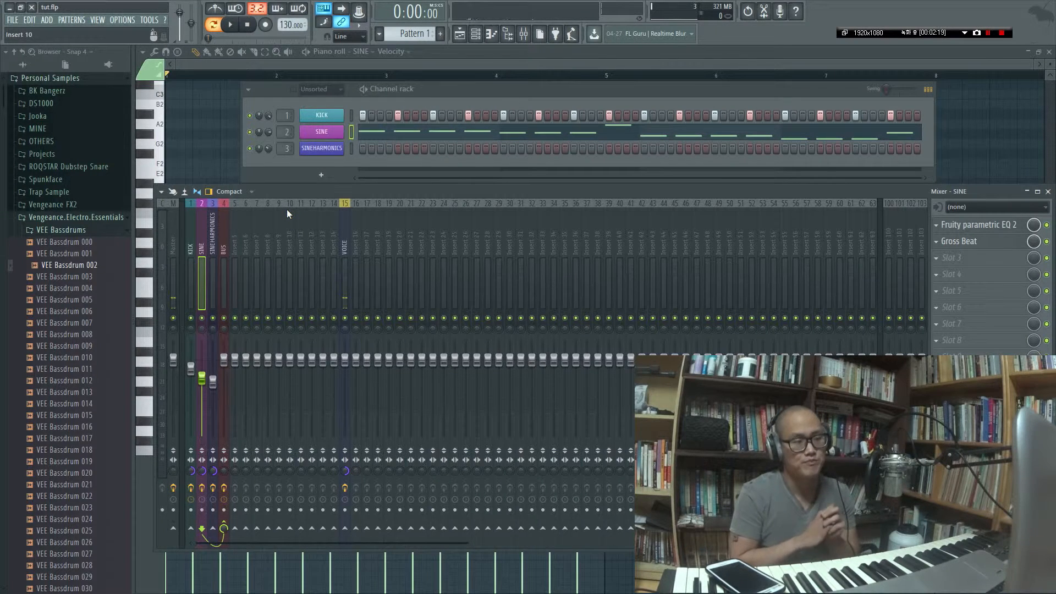
{"action": "left_click", "coordinate": [213, 318]}
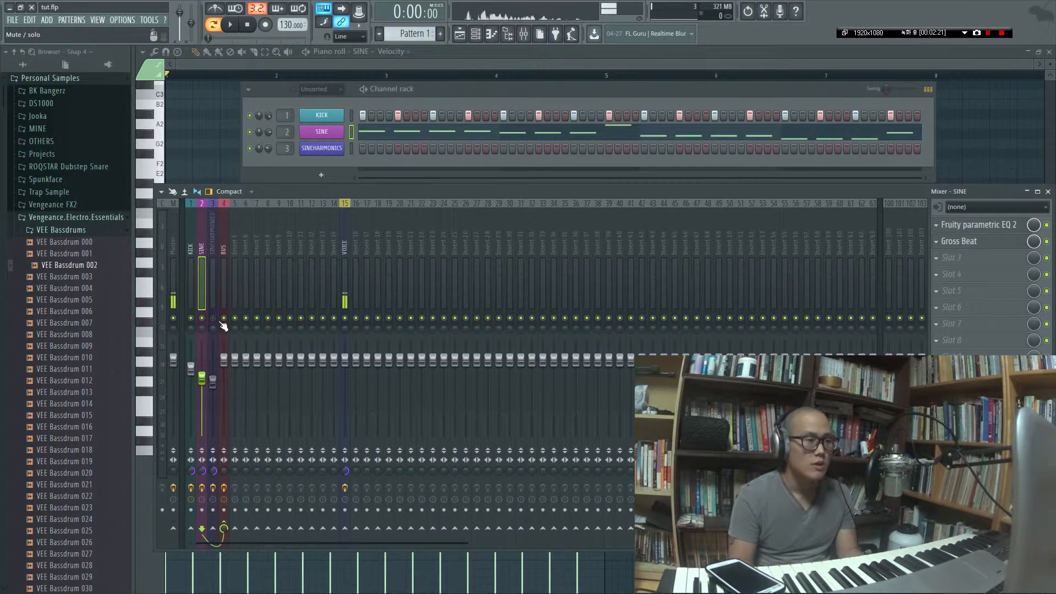
{"action": "left_click", "coordinate": [224, 318]}
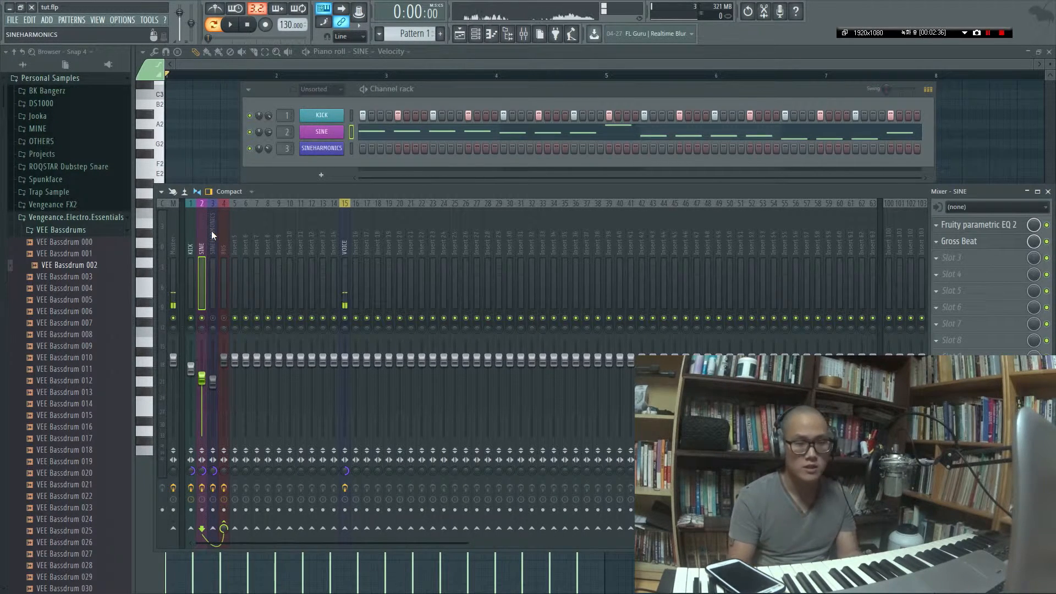
- Select the KICK mixer track, unmute the BUS track and play the kick and sine together
{"action": "left_click", "coordinate": [186, 233]}
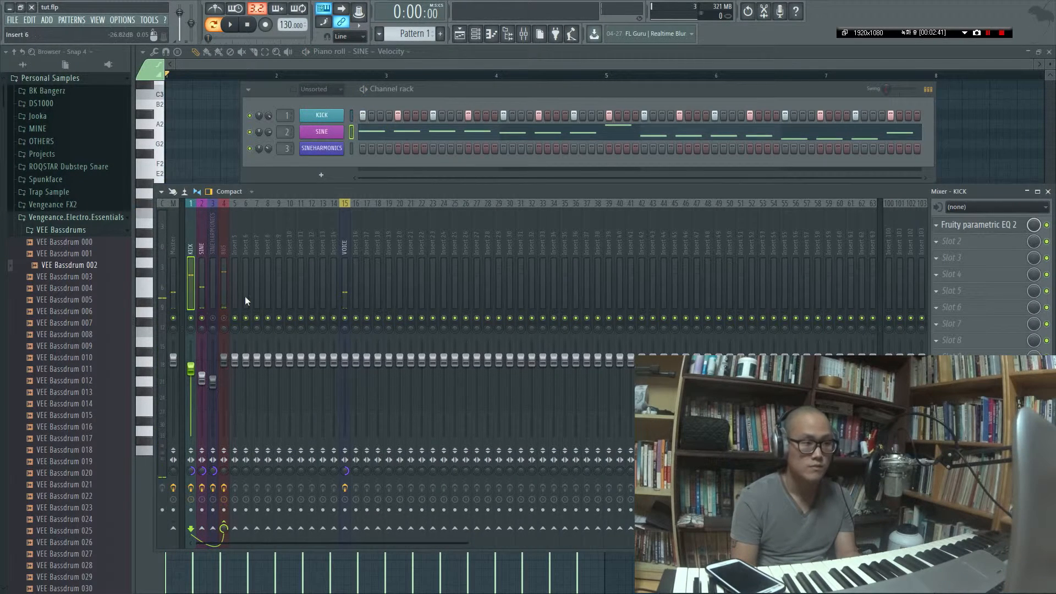
{"action": "key", "text": "space"}
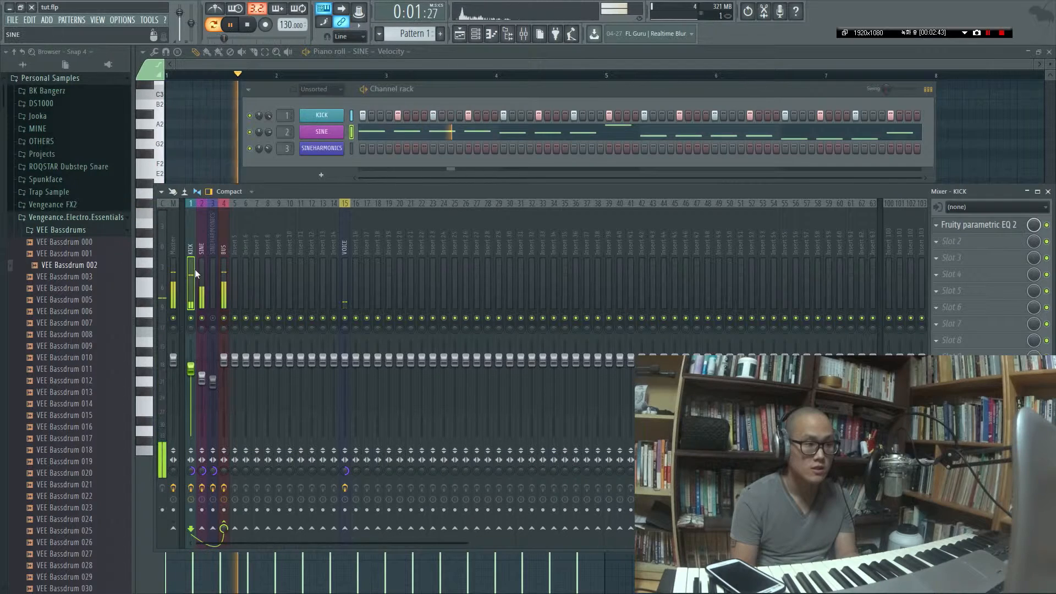
{"action": "key", "text": "space"}
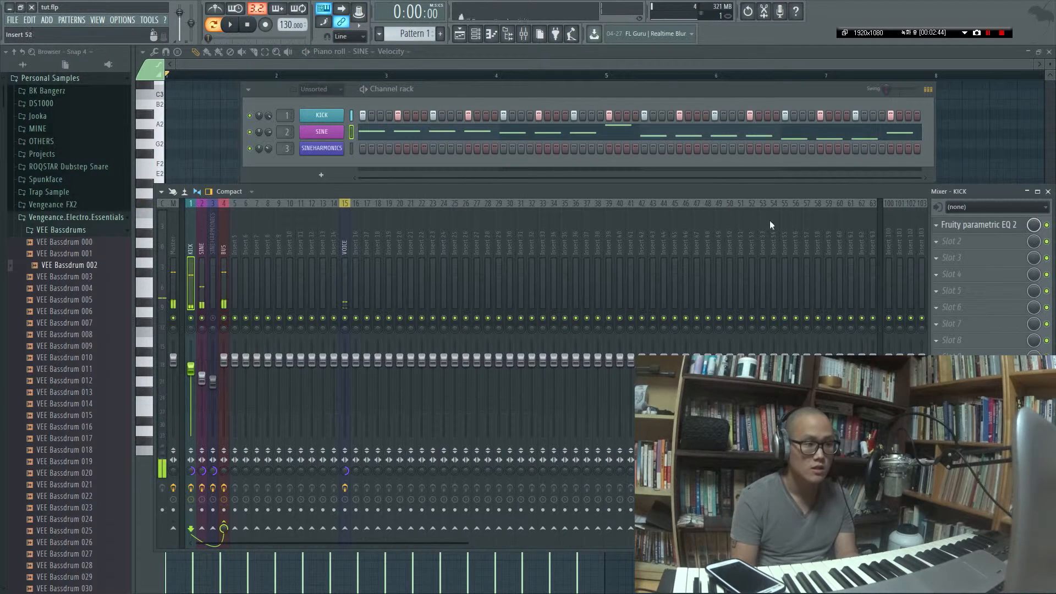
- Examine the SINE track's Fruity Parametric EQ 2 curve while the pattern plays
{"action": "left_click", "coordinate": [205, 236]}
{"action": "left_click", "coordinate": [957, 226]}
{"action": "key", "text": "space"}
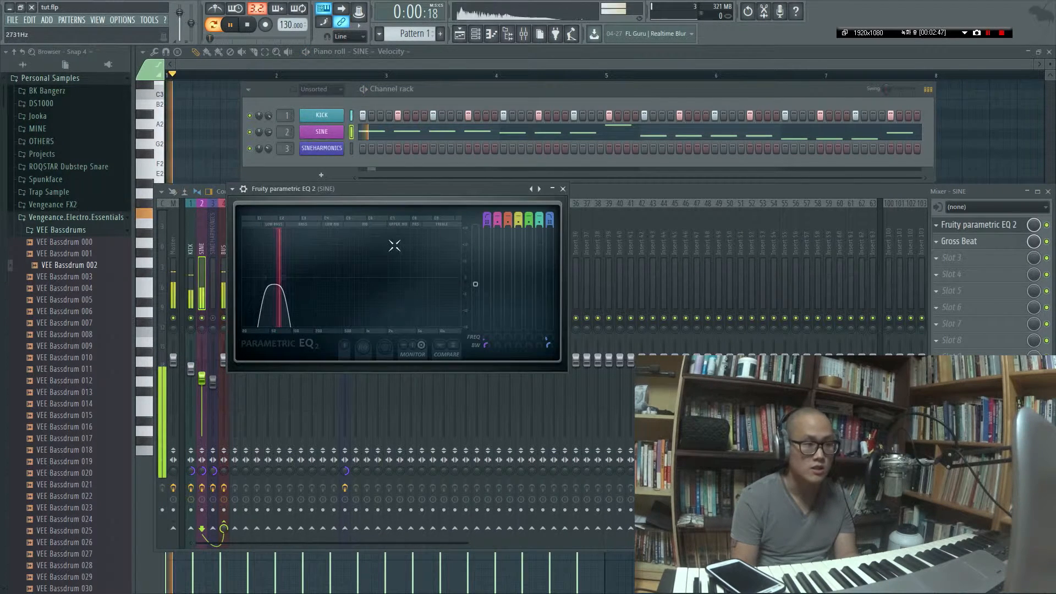
- Set band 2 of the KICK track's Fruity Parametric EQ 2 to 5.0 dB at 120 Hz and audition the pattern
{"action": "left_click", "coordinate": [187, 265]}
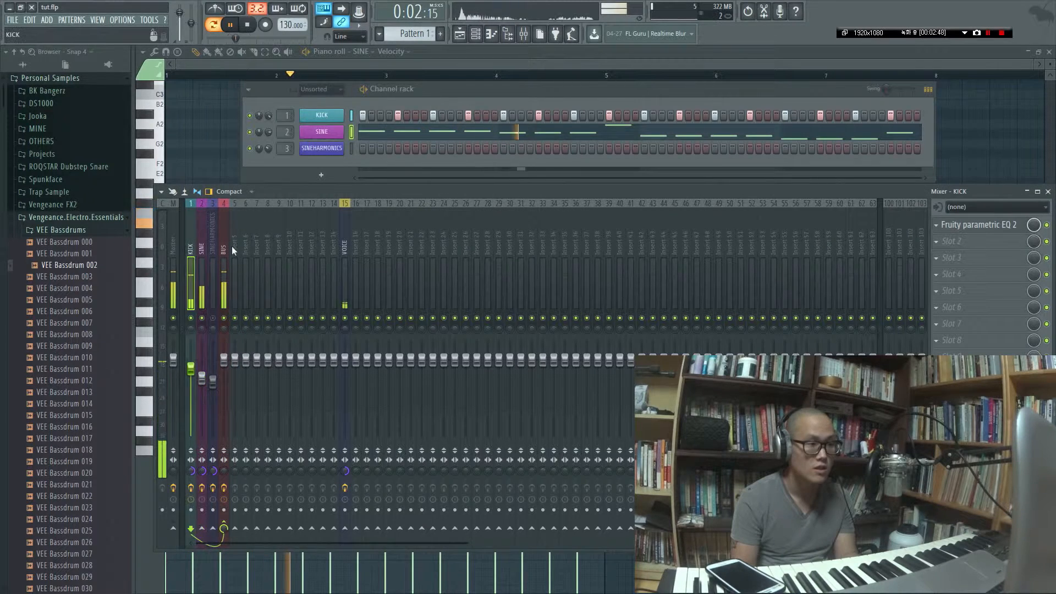
{"action": "left_click", "coordinate": [979, 226]}
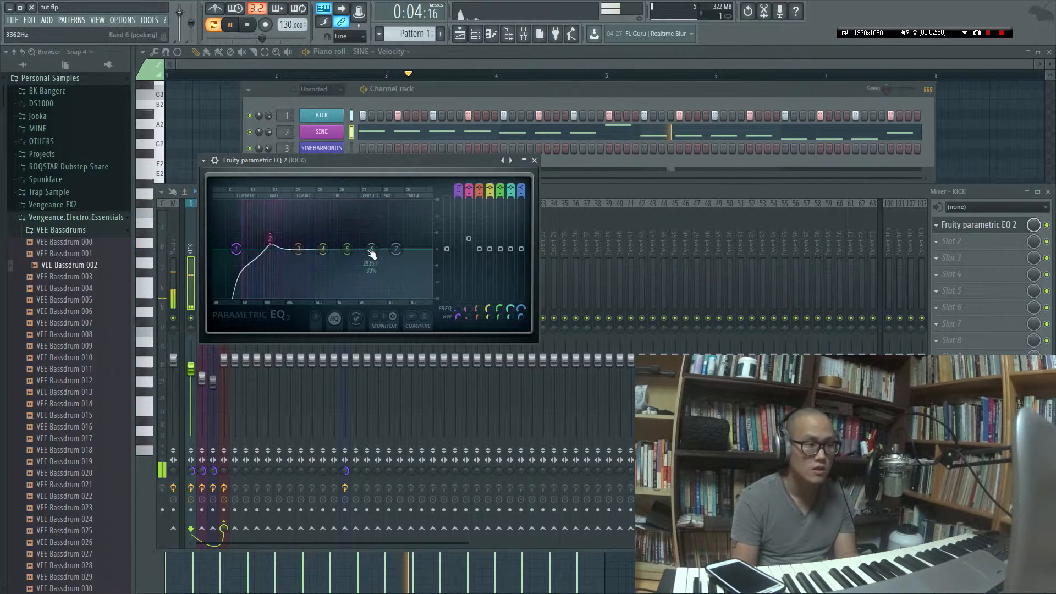
{"action": "key", "text": "space"}
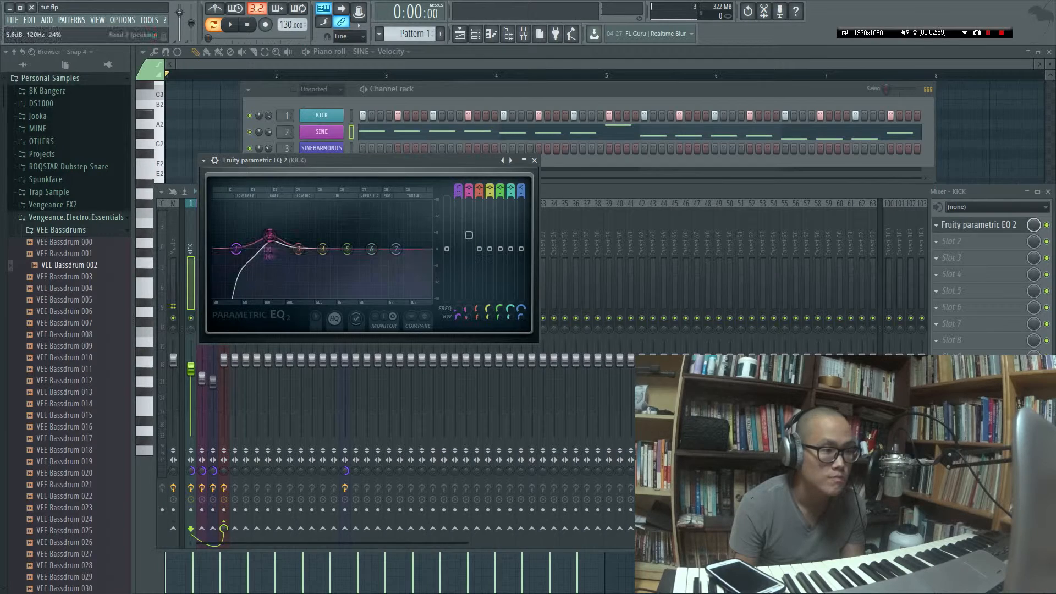
{"action": "key", "text": "space"}
{"action": "key", "text": "space"}
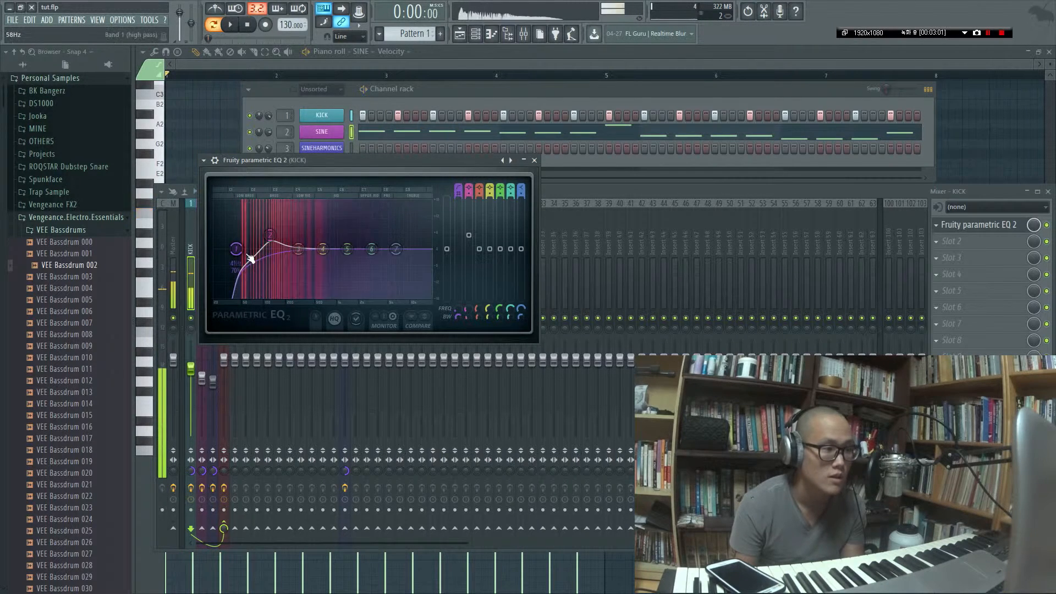
{"action": "key", "text": "Escape"}
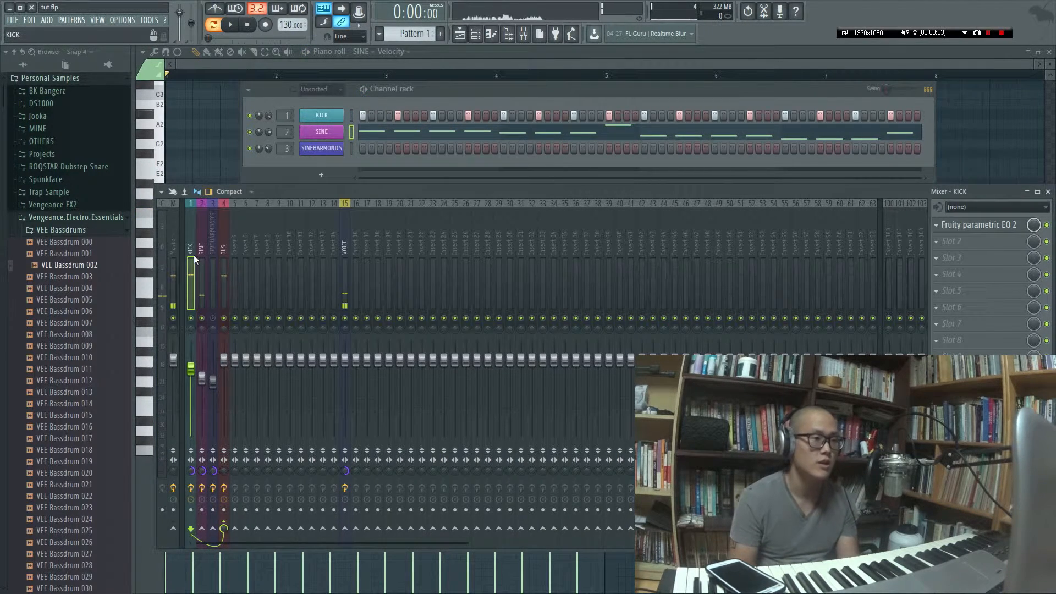
- Recheck the low-frequency range of the SINE track's Fruity Parametric EQ 2 during playback, and close it
{"action": "left_click", "coordinate": [202, 278]}
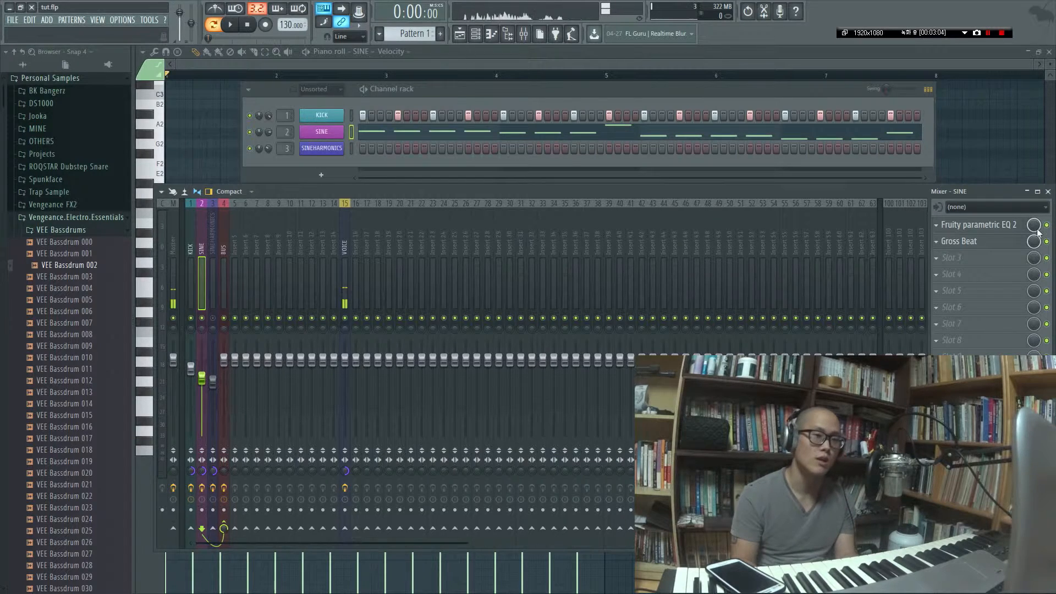
{"action": "left_click", "coordinate": [998, 226]}
{"action": "key", "text": "space"}
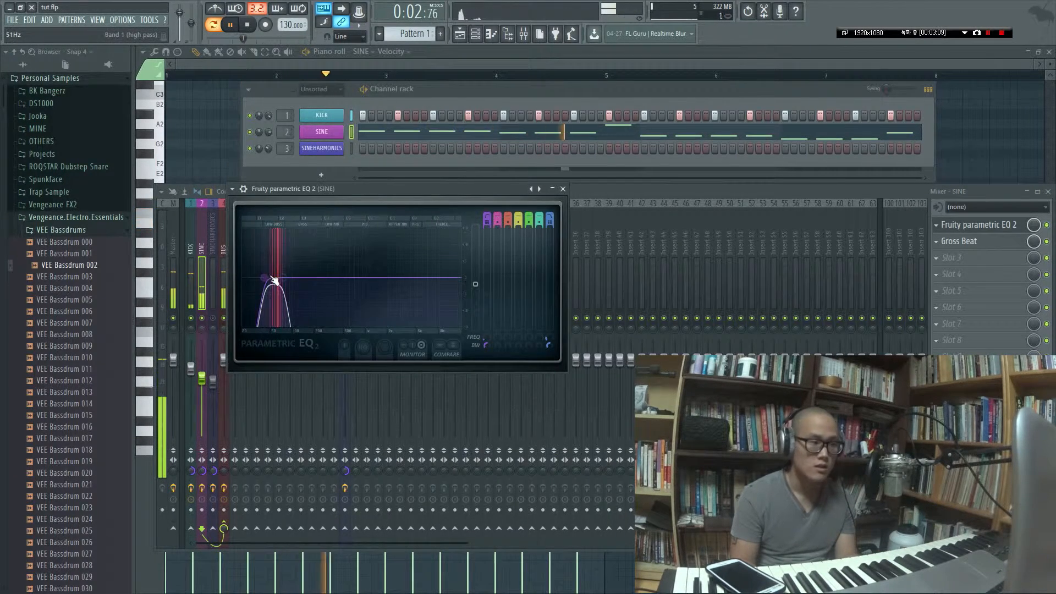
{"action": "key", "text": "Escape"}
- Restart the pattern and compare the sound with the SINE track muted and unmuted
{"action": "key", "text": "space"}
{"action": "key", "text": "space"}
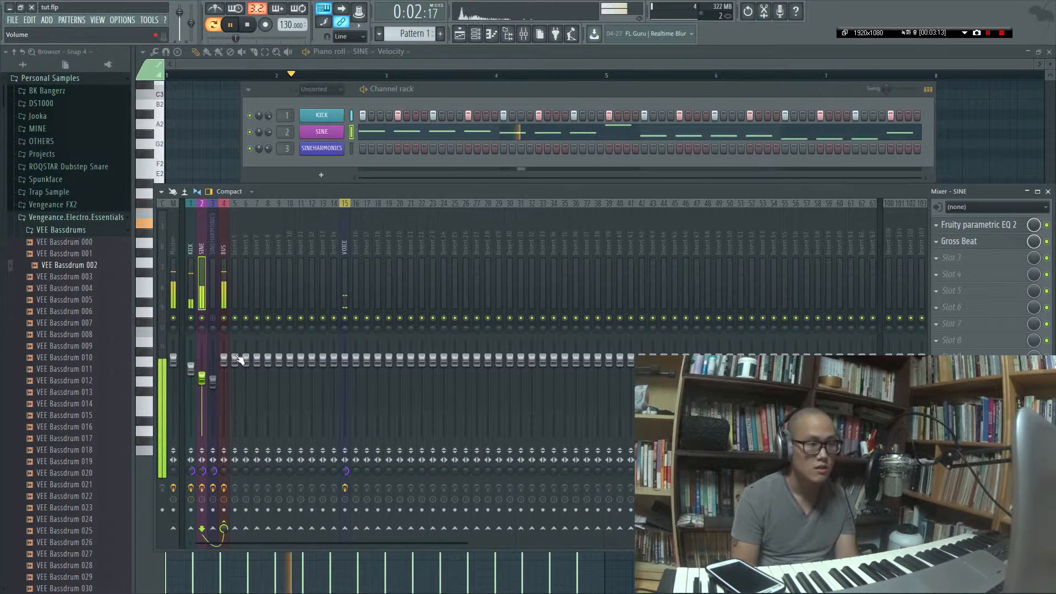
{"action": "left_click", "coordinate": [203, 318]}
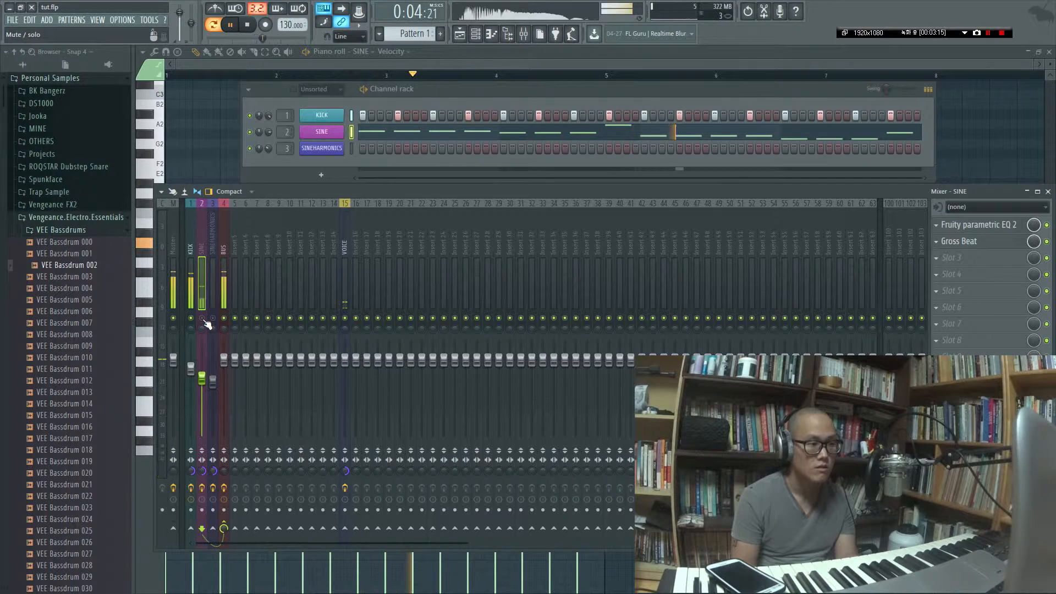
{"action": "left_click", "coordinate": [203, 319]}
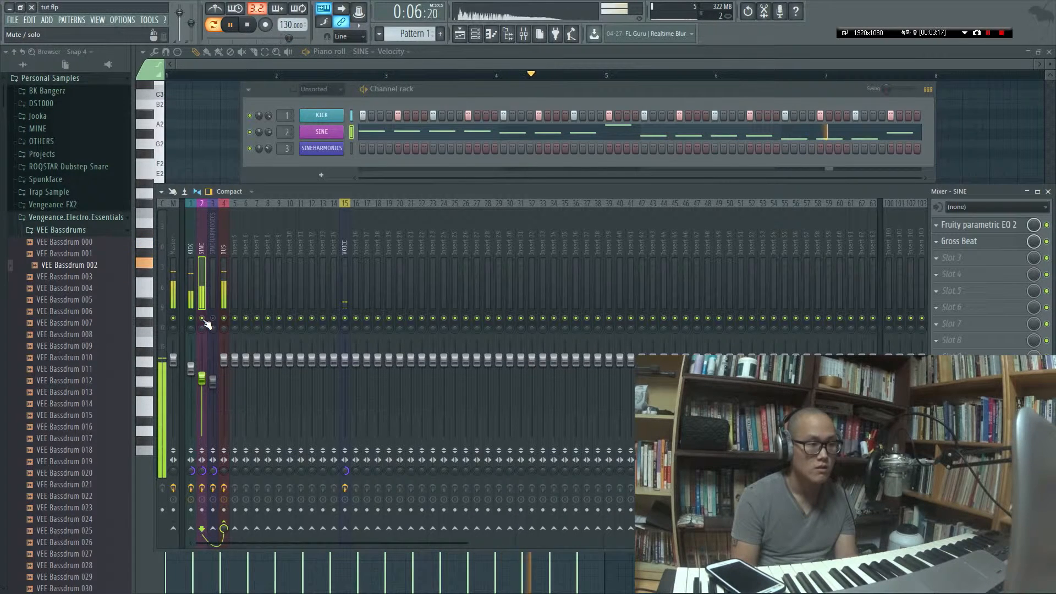
- Bypass the Fruity Limiter on the BUS track and stop playback
{"action": "left_click", "coordinate": [224, 258]}
{"action": "left_click", "coordinate": [1046, 225]}
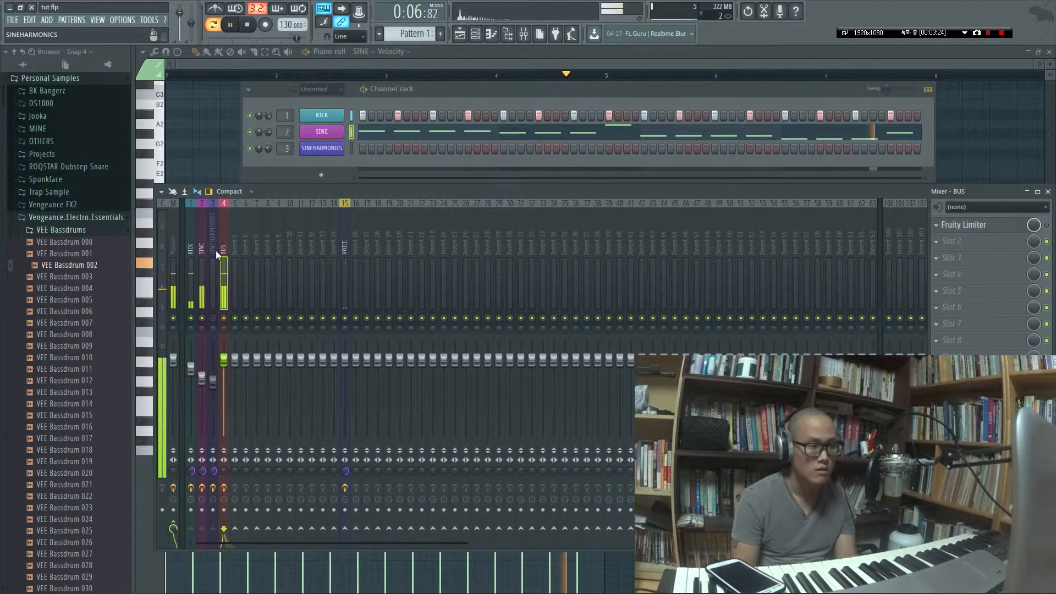
{"action": "key", "text": "space"}
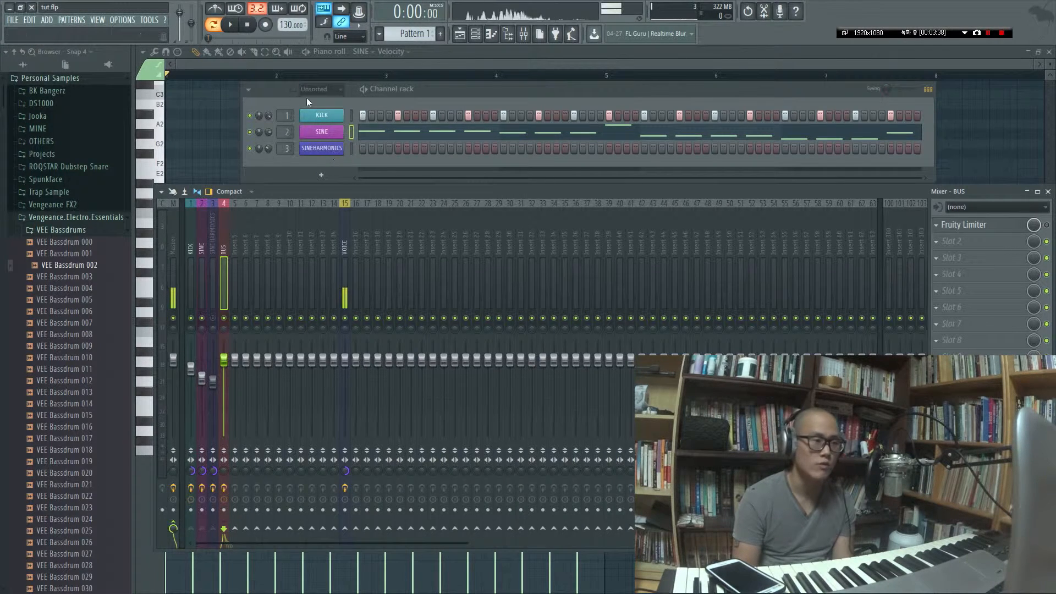
- Open the KICK channel's sample in Edison and examine the individual cycles of its decaying waveform
{"action": "left_click", "coordinate": [324, 152]}
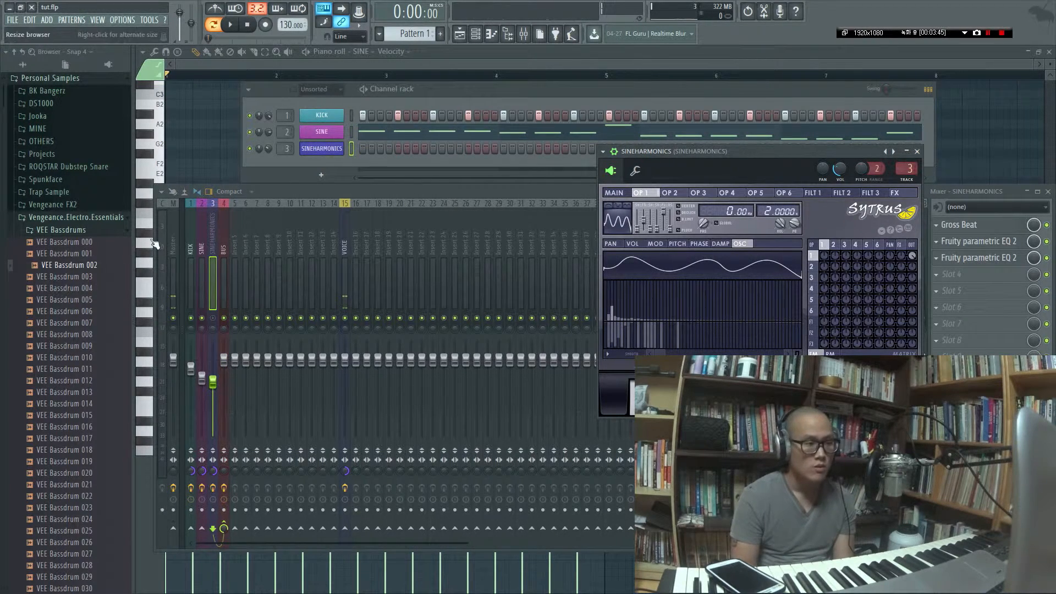
{"action": "left_click", "coordinate": [323, 116]}
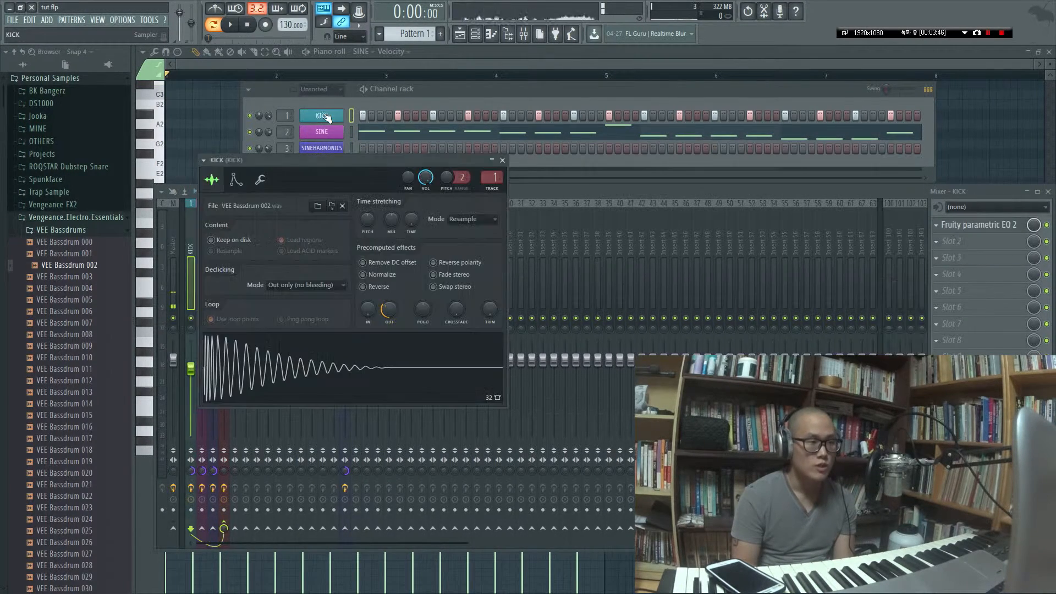
{"action": "right_click", "coordinate": [307, 354]}
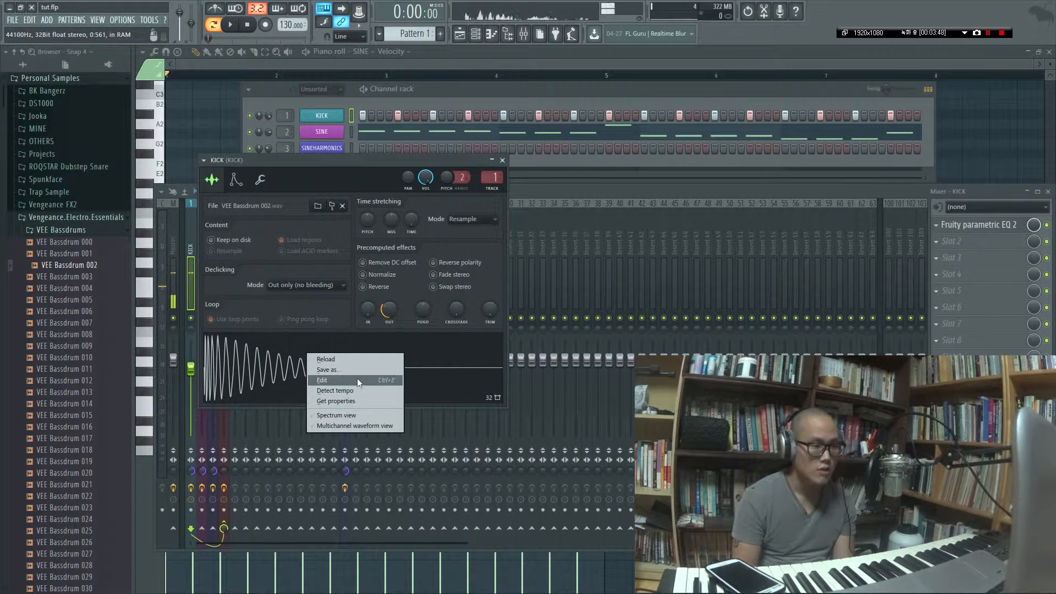
{"action": "left_click", "coordinate": [358, 380]}
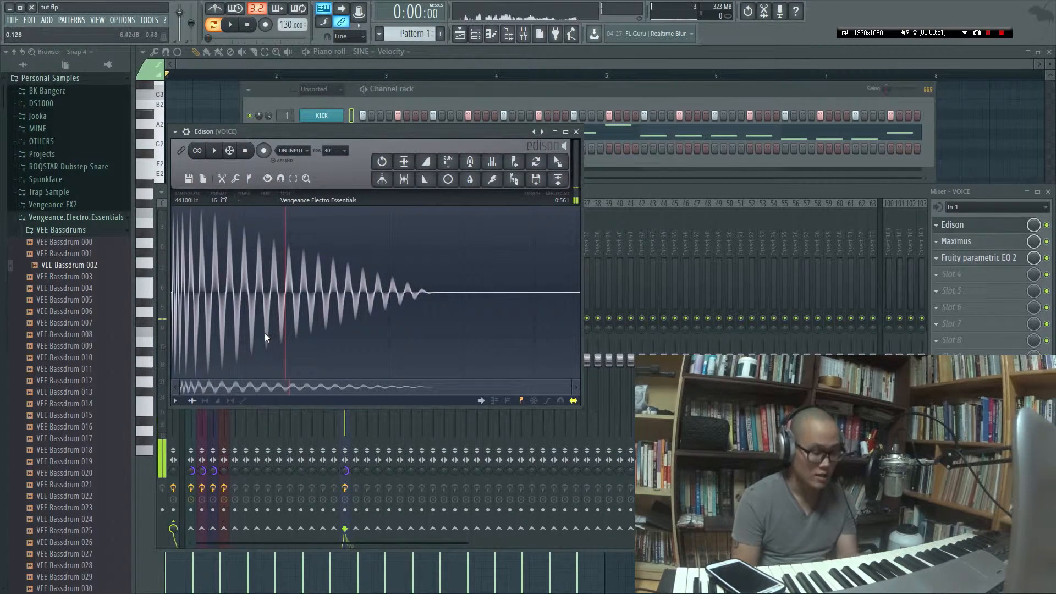
{"action": "scroll", "coordinate": [265, 332], "scroll_direction": "up", "scroll_amount": 4}
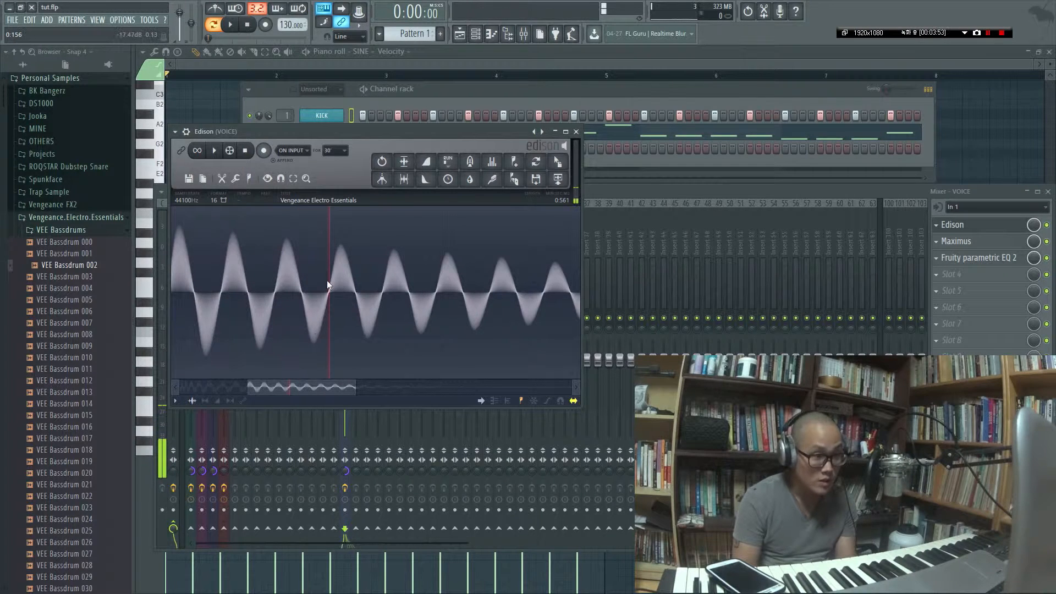
- Select a single cycle of the kick waveform in Edison, from 0.177 to 0.197, and audition it
{"action": "left_click_drag", "start_coordinate": [328, 280], "coordinate": [415, 303]}
{"action": "left_click", "coordinate": [376, 273]}
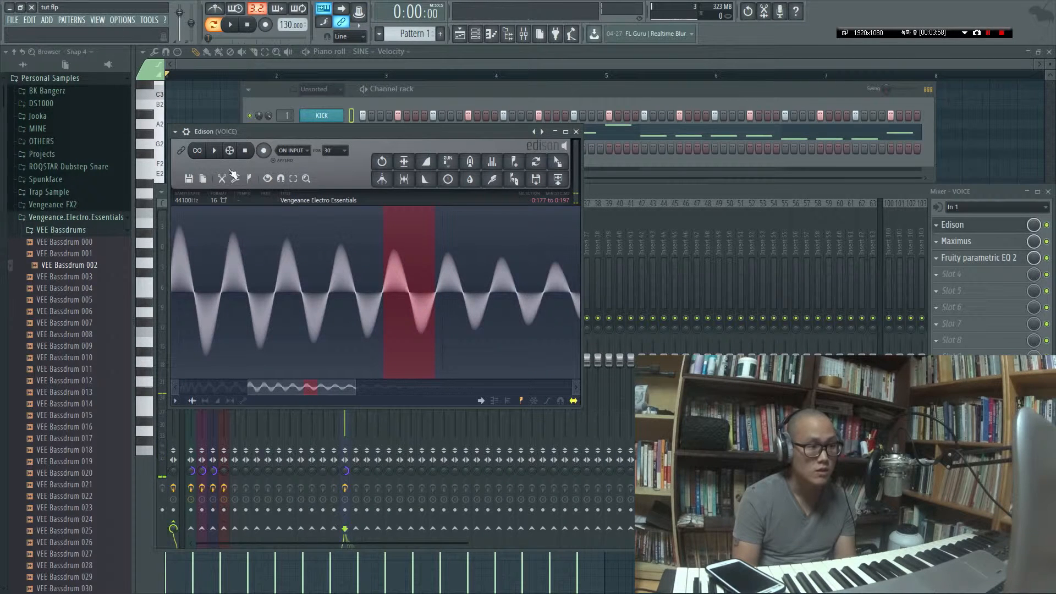
{"action": "left_click", "coordinate": [214, 151]}
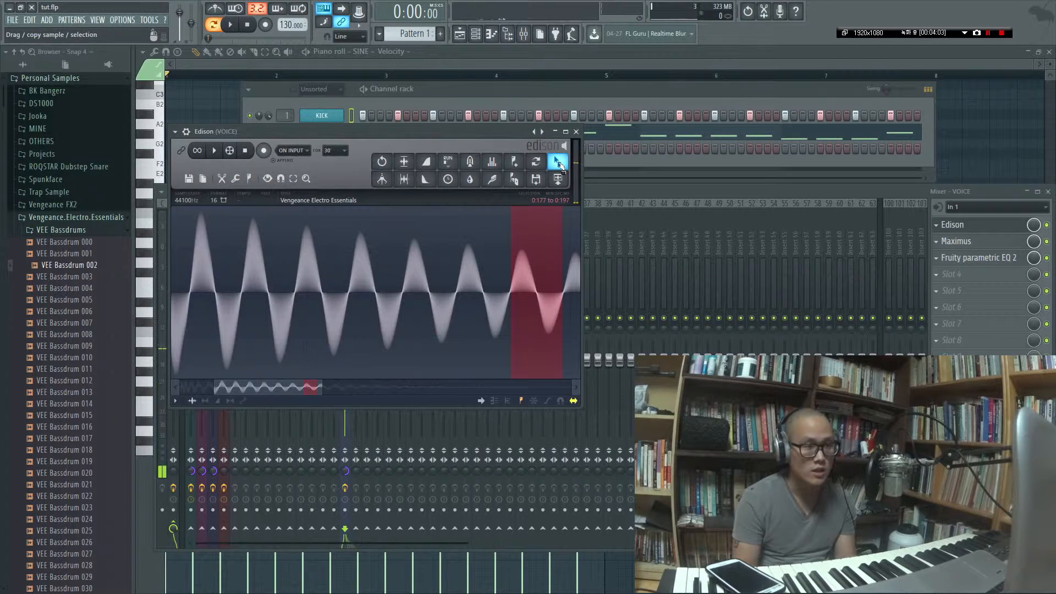
- Load the selected kick cycle from Edison into the operator 1 oscillator of the SINEHARMONICS channel's Sytrus
{"action": "key", "text": "F6"}
{"action": "key", "text": "F9"}
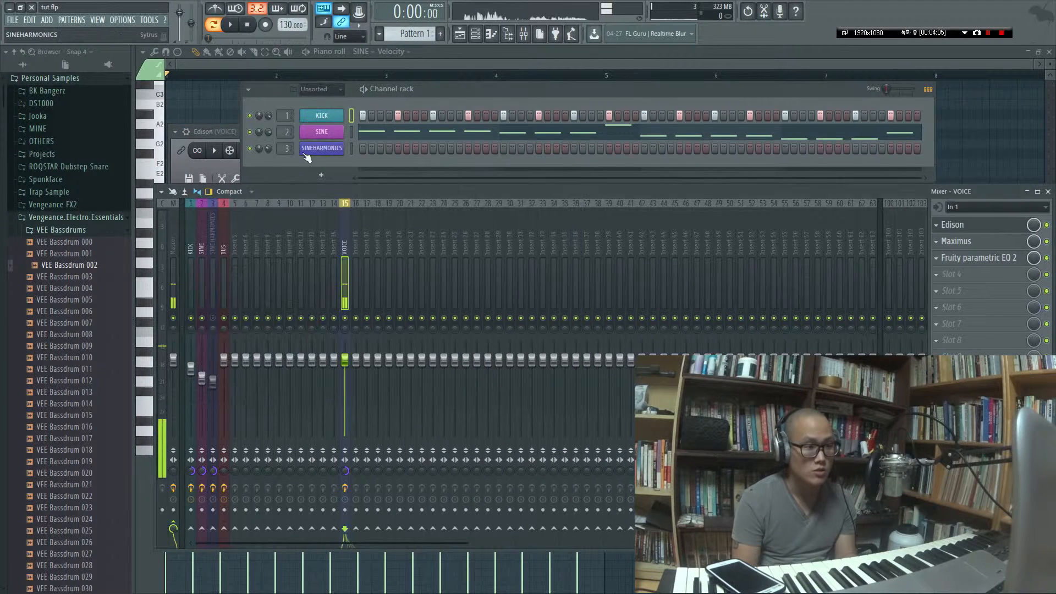
{"action": "left_click", "coordinate": [322, 148]}
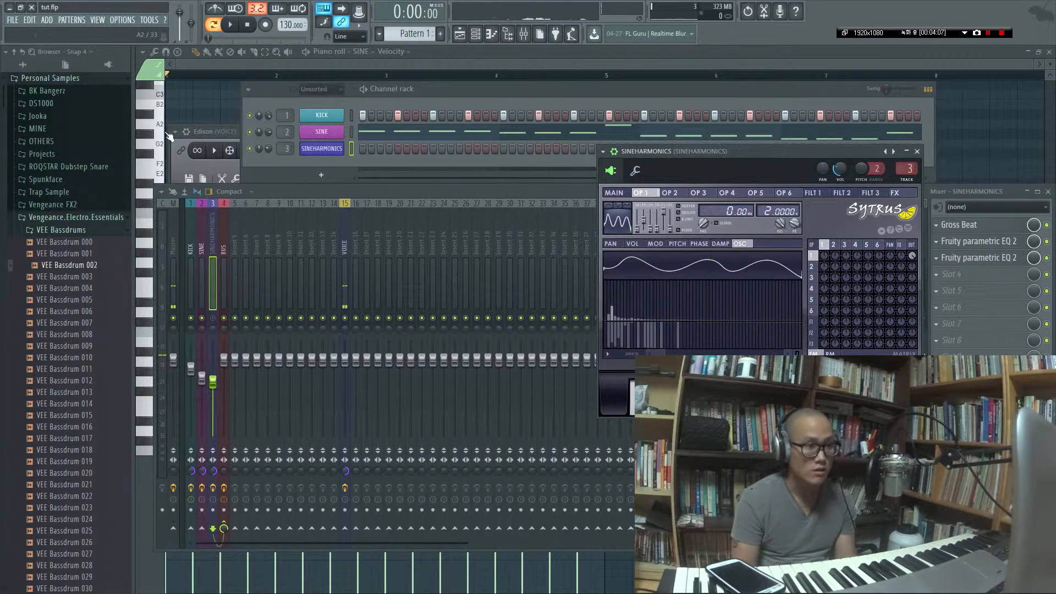
{"action": "left_click", "coordinate": [220, 129]}
{"action": "left_click_drag", "start_coordinate": [557, 163], "coordinate": [605, 276]}
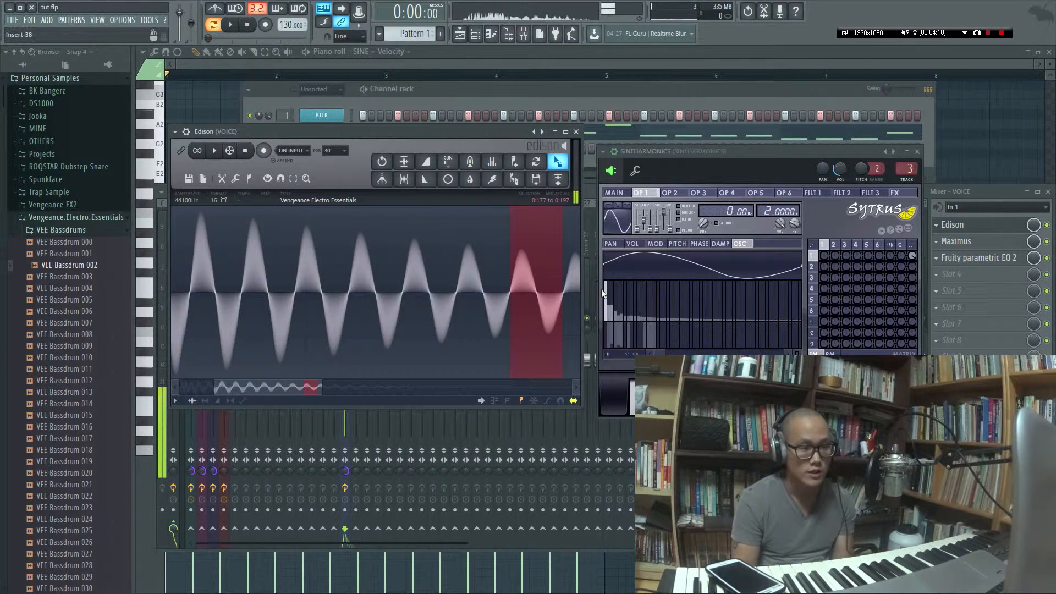
- Remove the first harmonic from the SINEHARMONICS operator 1 oscillator, leaving only the upper harmonics, and close Edison
{"action": "left_click", "coordinate": [606, 311]}
{"action": "left_click_drag", "start_coordinate": [604, 311], "coordinate": [598, 318]}
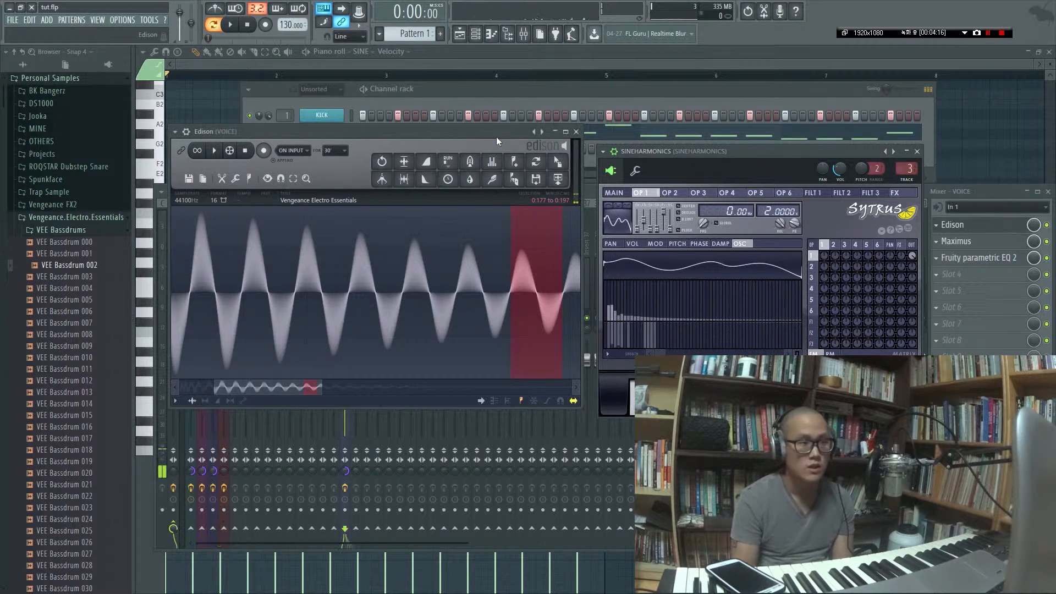
{"action": "left_click", "coordinate": [576, 132]}
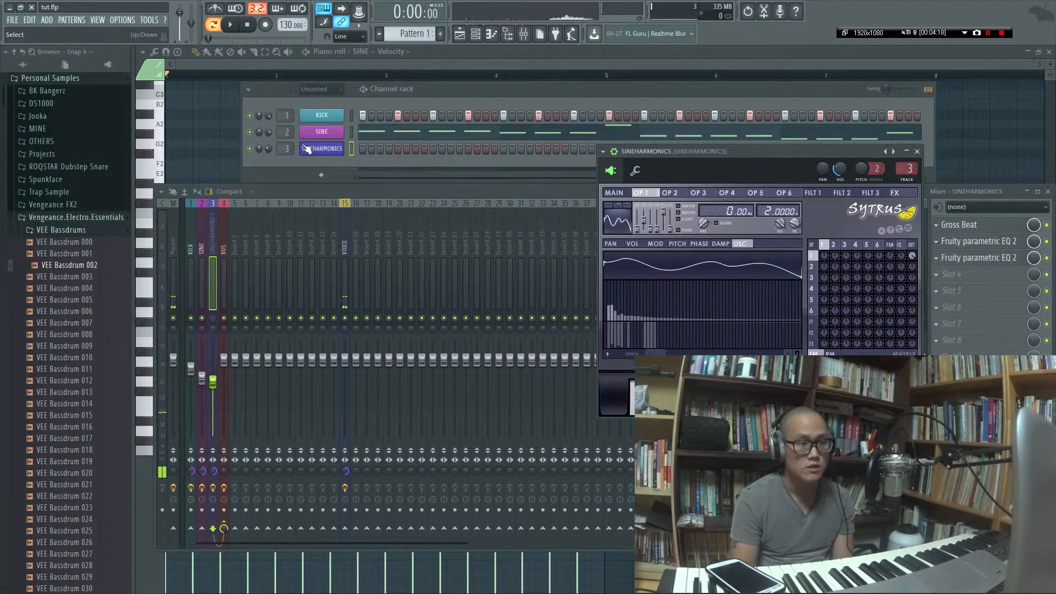
- Check the SINE channel's plain sine oscillator and copy that channel's notes into the SINEHARMONICS channel
{"action": "left_click", "coordinate": [338, 133]}
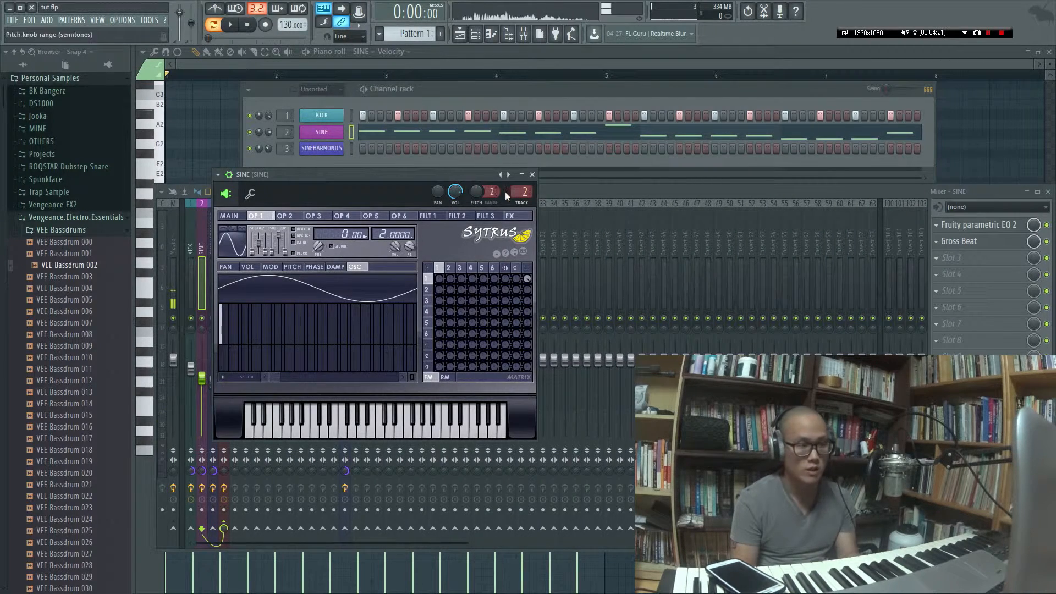
{"action": "left_click", "coordinate": [532, 174]}
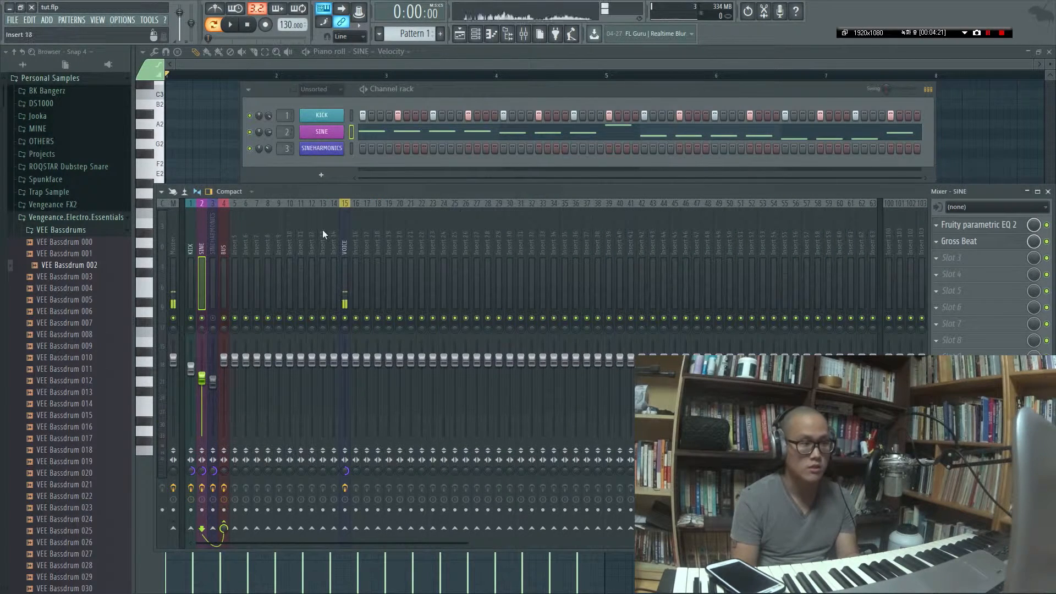
{"action": "left_click", "coordinate": [352, 150]}
{"action": "key", "text": "ctrl+v"}
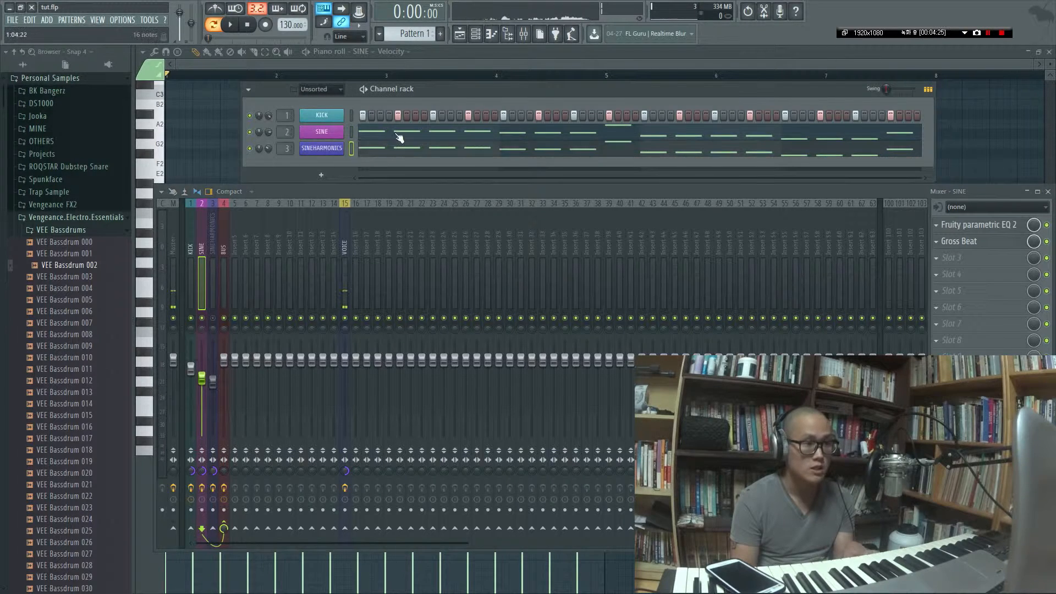
- Open the SINE channel's notes for editing and lengthen all of them until each one fills its whole beat
{"action": "left_click", "coordinate": [396, 133]}
{"action": "left_click", "coordinate": [393, 134]}
{"action": "scroll", "coordinate": [191, 300], "scroll_direction": "up", "scroll_amount": 5}
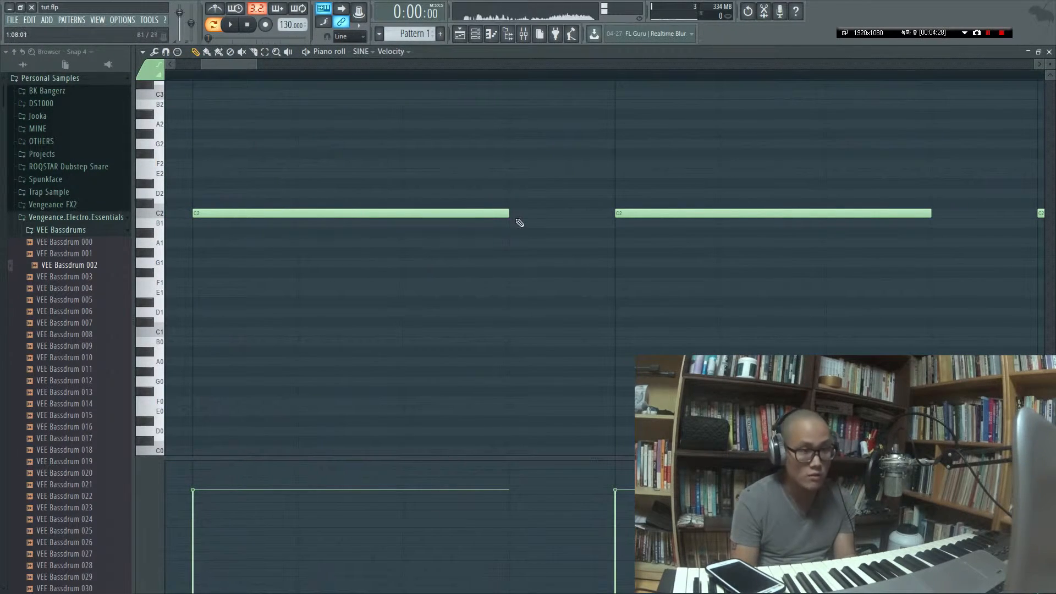
{"action": "scroll", "coordinate": [511, 221], "scroll_direction": "down", "scroll_amount": 4}
{"action": "left_click_drag", "start_coordinate": [257, 213], "coordinate": [287, 220]}
{"action": "key", "text": "ctrl+a"}
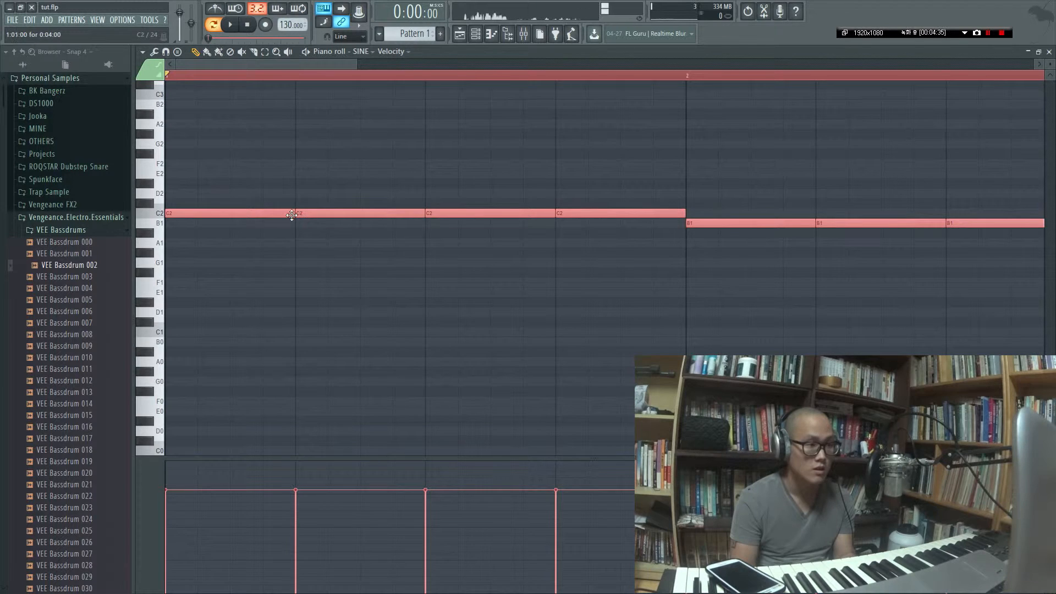
- Shorten all SINE notes to three quarters of a beat, leaving a gap before each following note, and close the piano roll
{"action": "scroll", "coordinate": [400, 276], "scroll_direction": "down", "scroll_amount": 5}
{"action": "scroll", "coordinate": [639, 265], "scroll_direction": "up", "scroll_amount": 4}
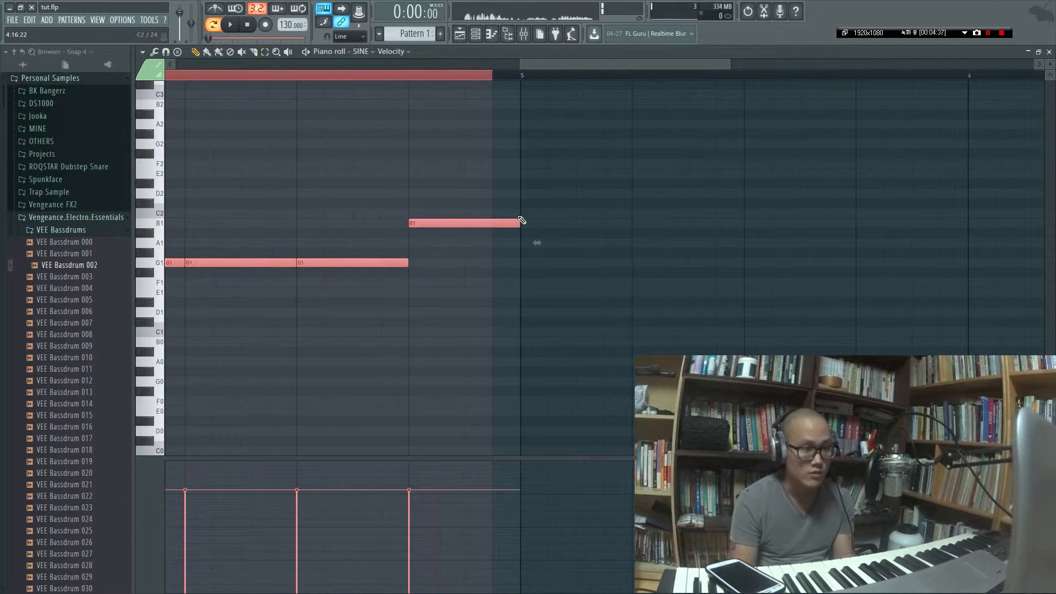
{"action": "left_click_drag", "start_coordinate": [518, 220], "coordinate": [485, 224]}
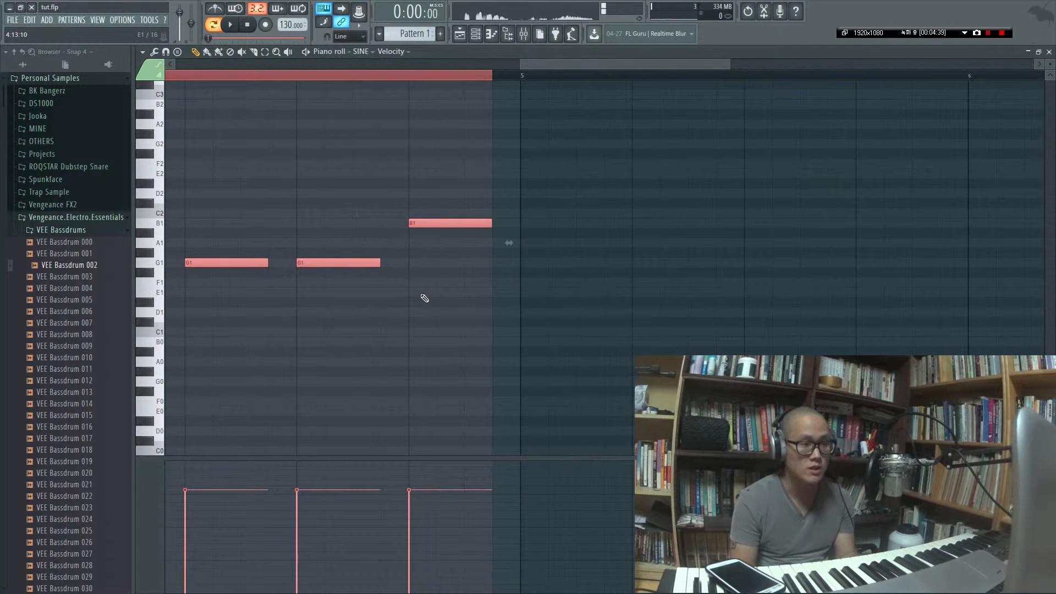
{"action": "key", "text": "F7"}
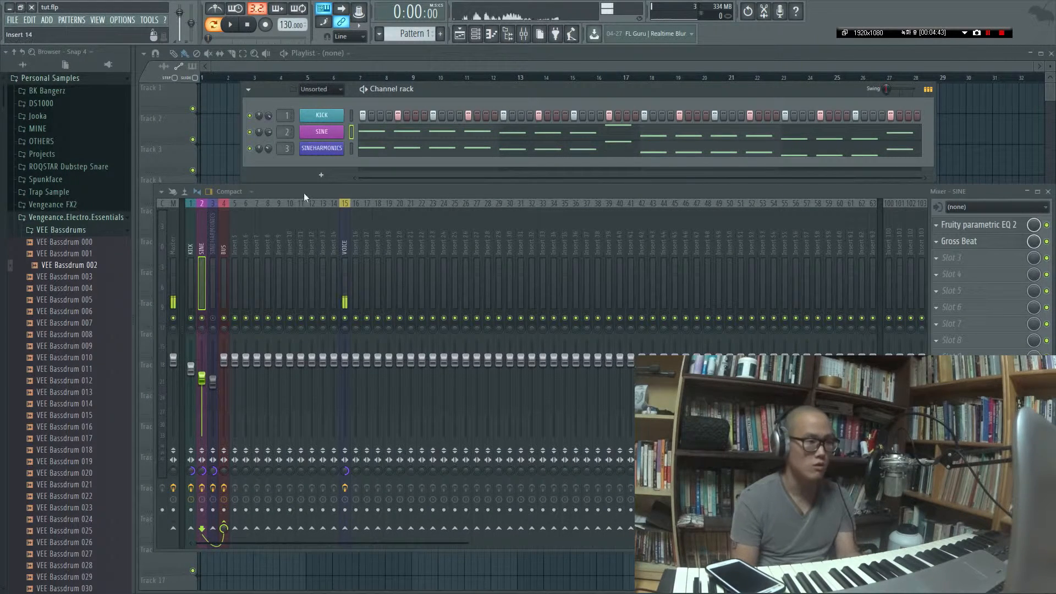
- Audition the pattern and set the low-pass band of SINEHARMONICS's first Fruity Parametric EQ 2 to about 4920 Hz during playback
{"action": "key", "text": "space"}
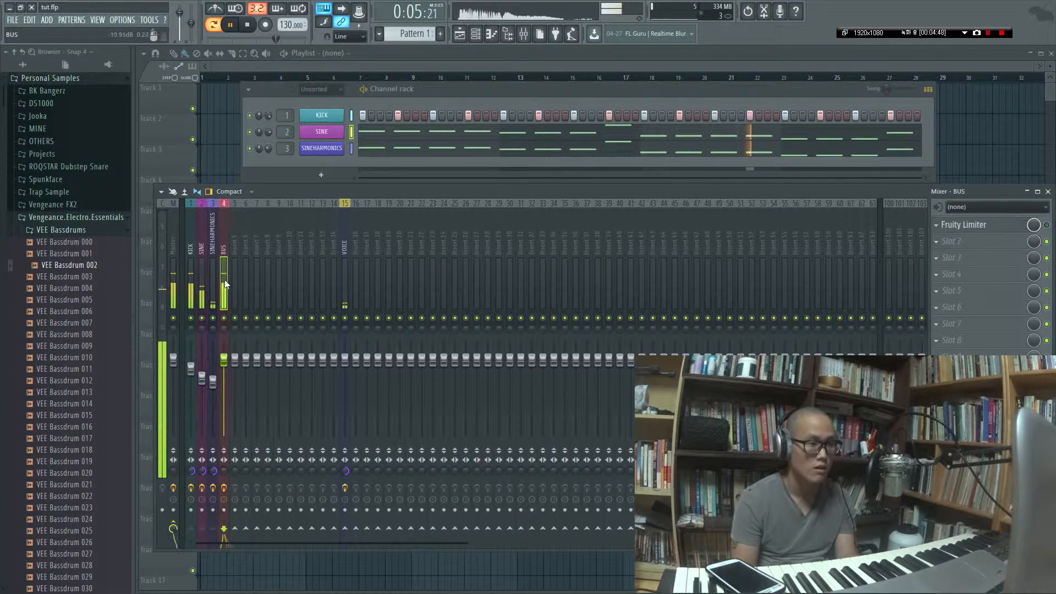
{"action": "key", "text": "space"}
{"action": "left_click", "coordinate": [212, 259]}
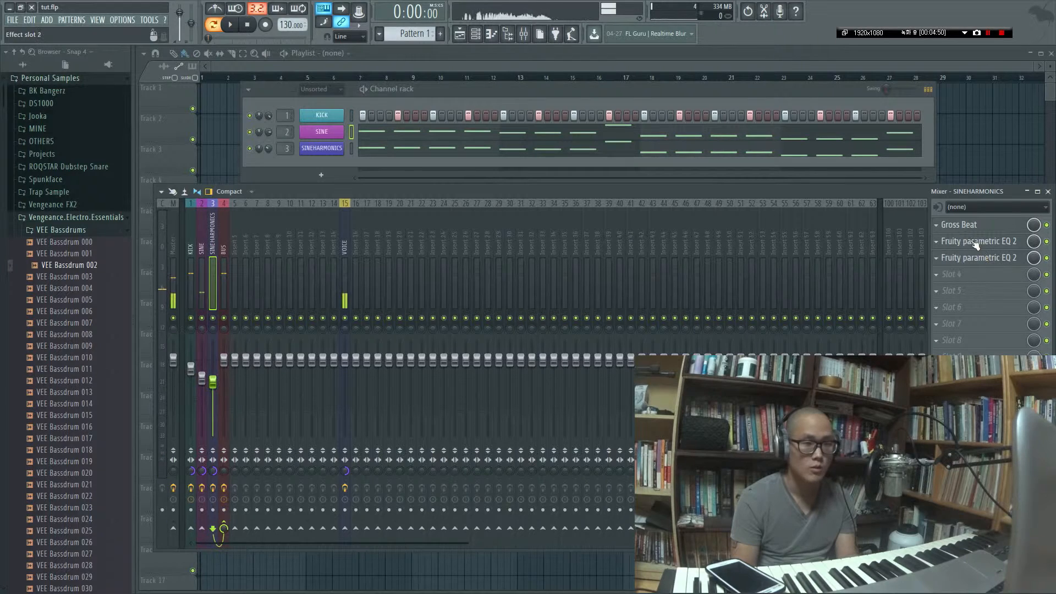
{"action": "left_click", "coordinate": [1001, 243]}
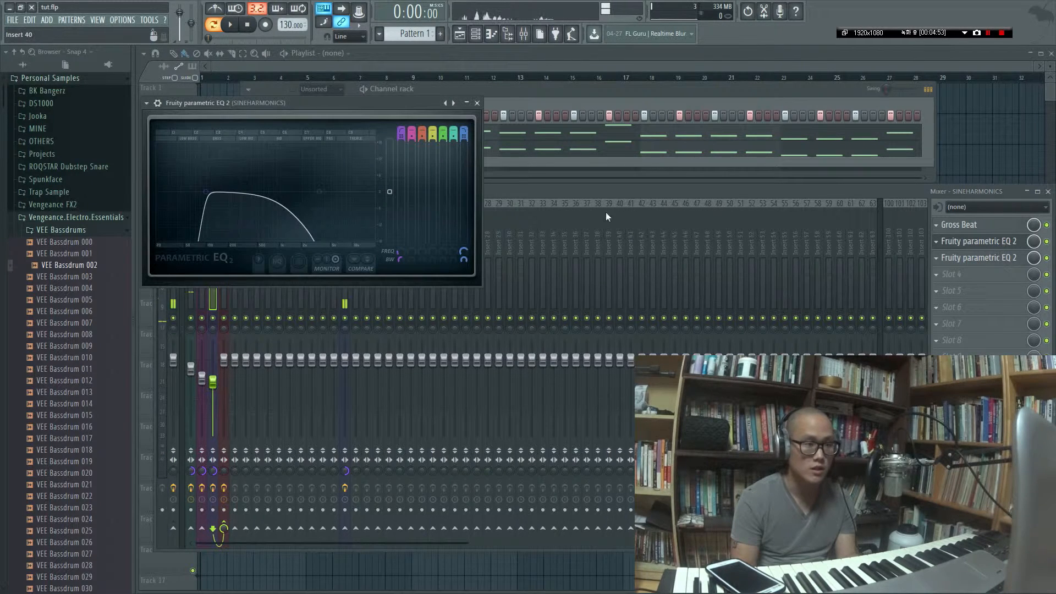
{"action": "key", "text": "space"}
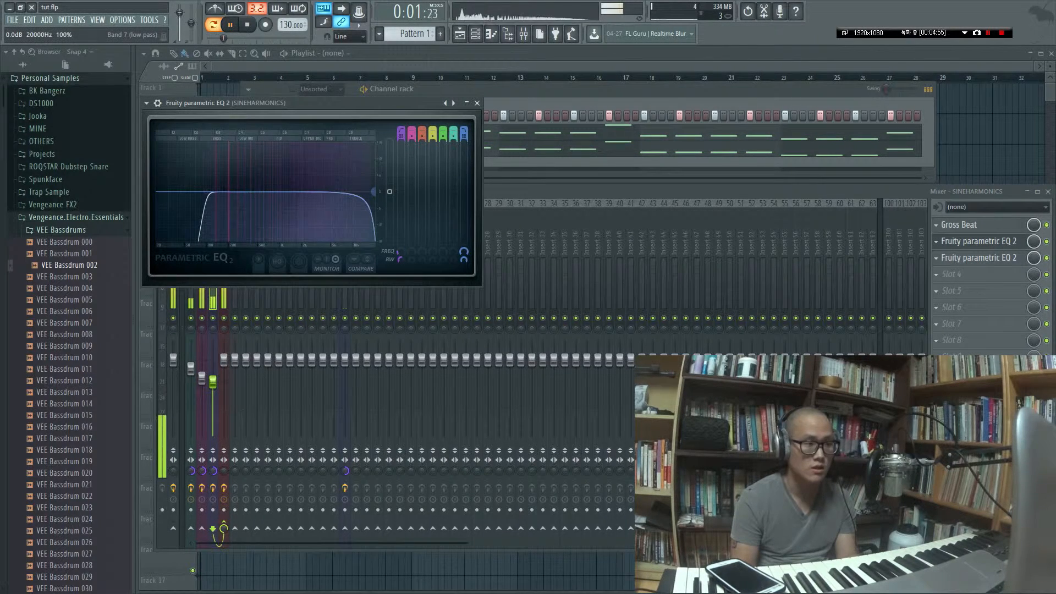
{"action": "left_click_drag", "start_coordinate": [317, 191], "coordinate": [331, 192]}
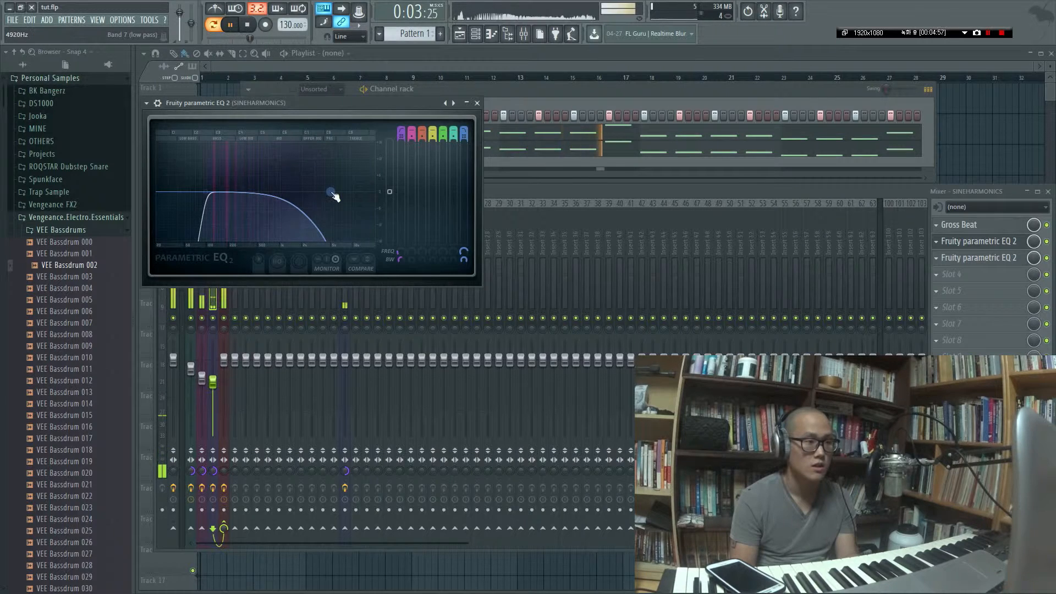
{"action": "key", "text": "Escape"}
{"action": "key", "text": "space"}
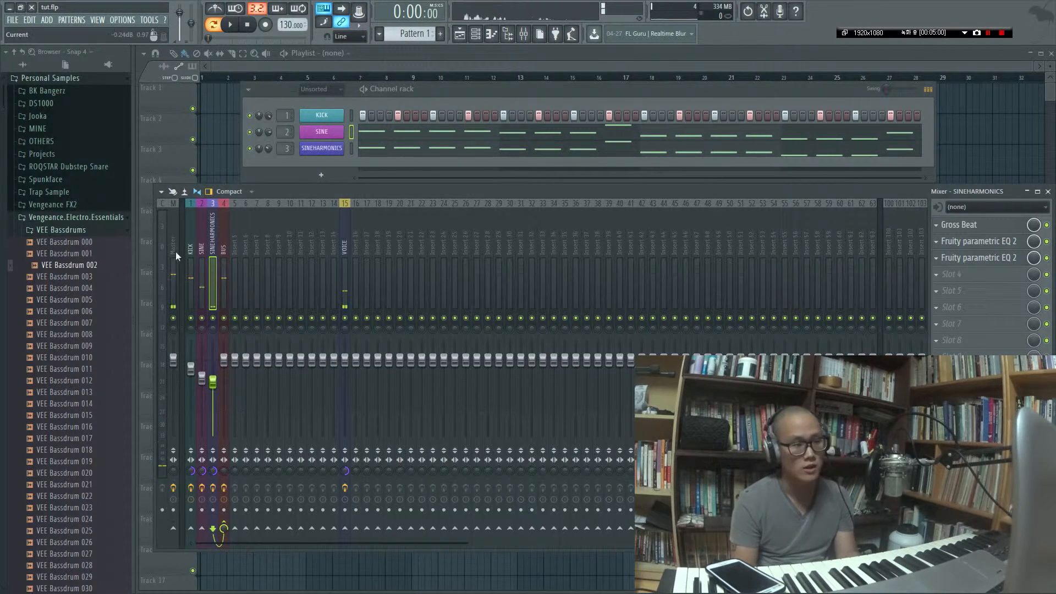
- Review the SINEHARMONICS oscillator in Sytrus and replay the pattern while watching the mixer levels
{"action": "left_click", "coordinate": [304, 150]}
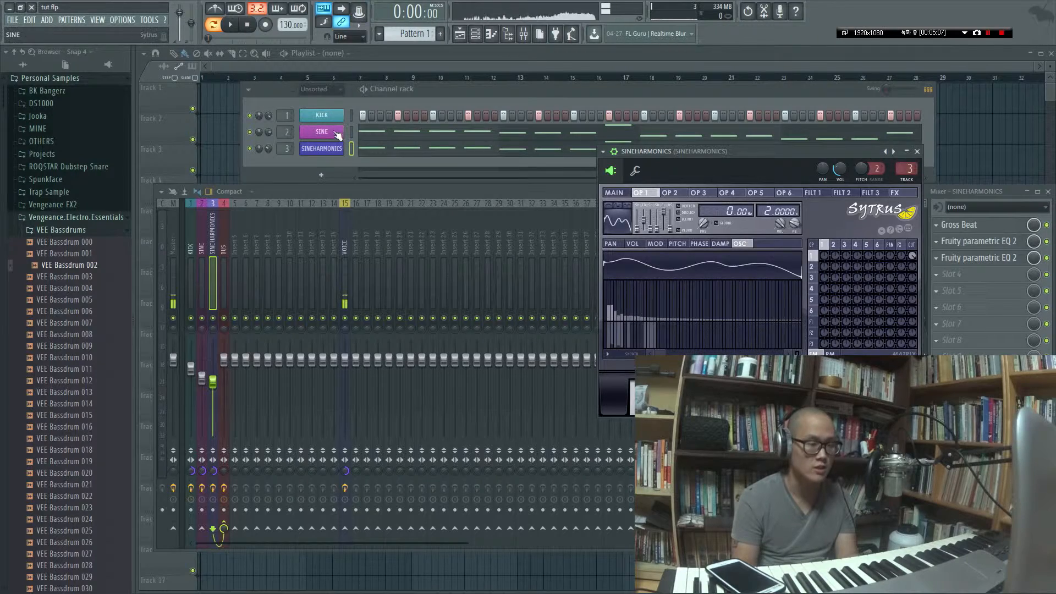
{"action": "left_click", "coordinate": [329, 148]}
{"action": "key", "text": "space"}
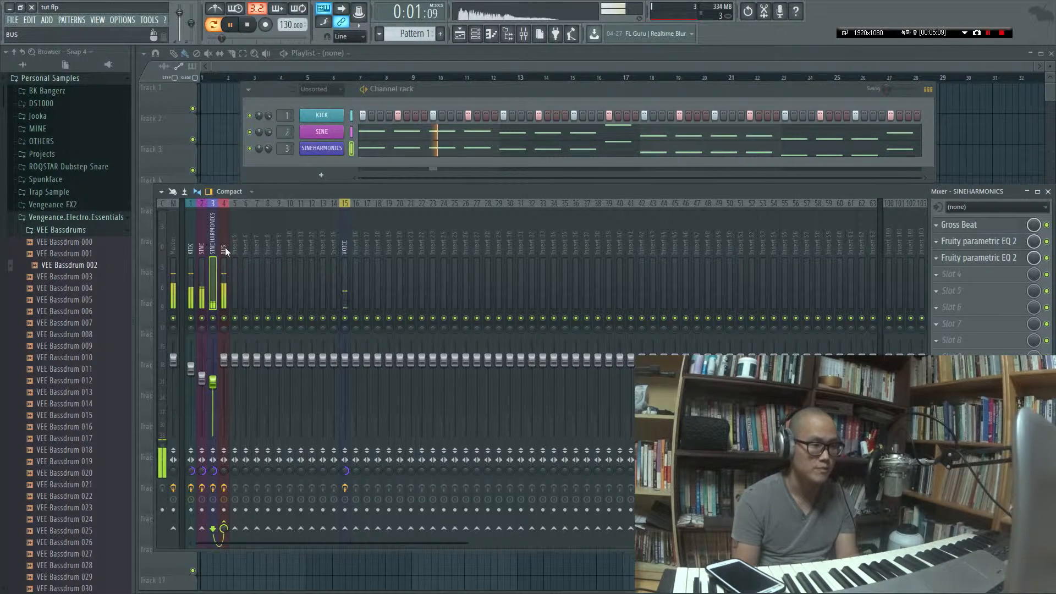
{"action": "left_click", "coordinate": [203, 248]}
{"action": "key", "text": "space"}
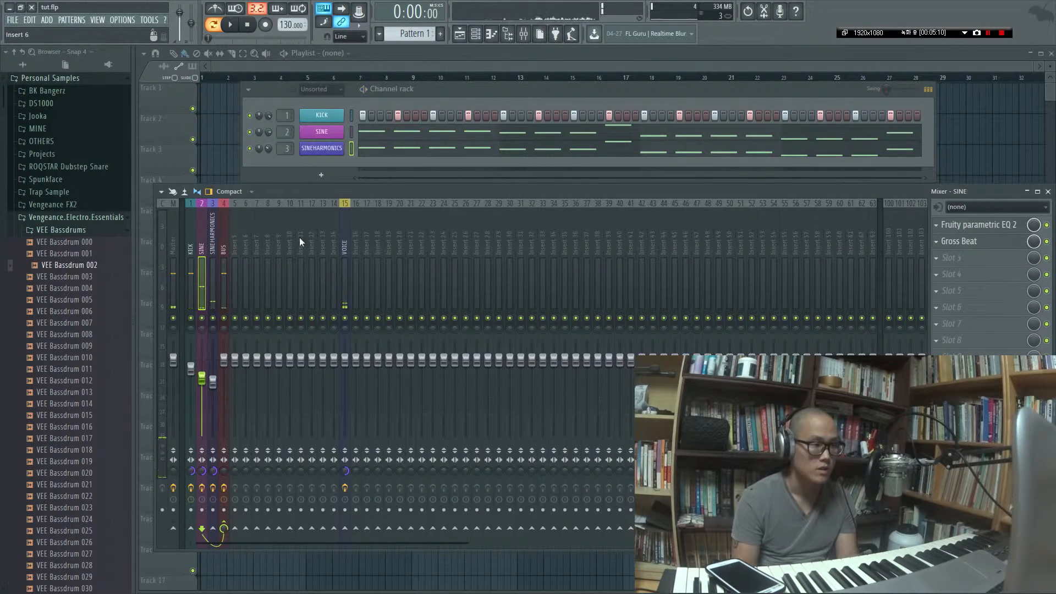
- Examine the Sidechain volume envelopes in Gross Beat on the SINE and SINEHARMONICS tracks
{"action": "left_click", "coordinate": [967, 241]}
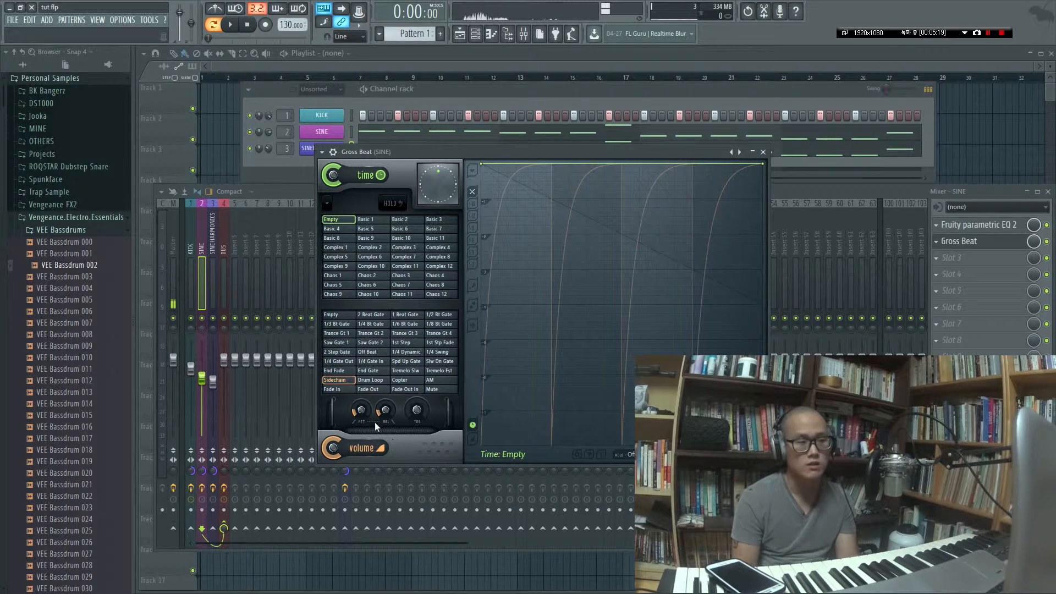
{"action": "left_click", "coordinate": [334, 381]}
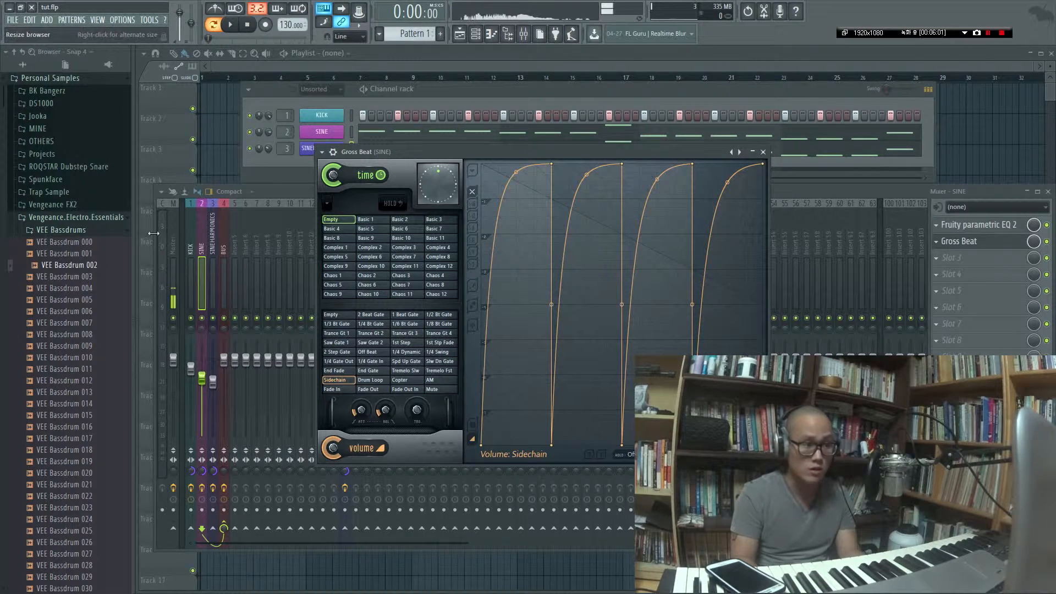
{"action": "left_click", "coordinate": [215, 242]}
{"action": "left_click", "coordinate": [968, 225]}
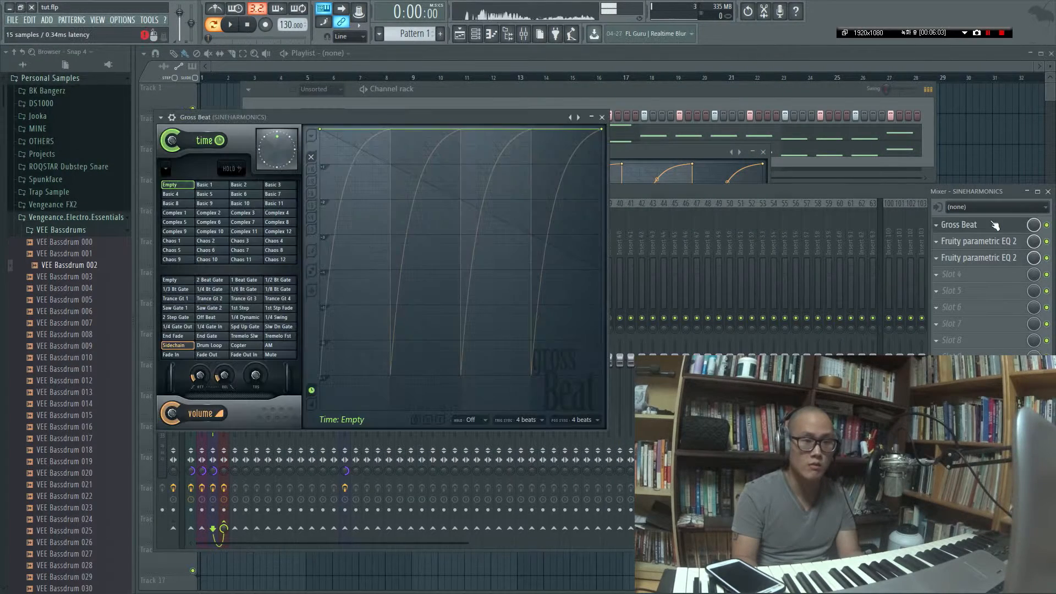
{"action": "left_click", "coordinate": [189, 346]}
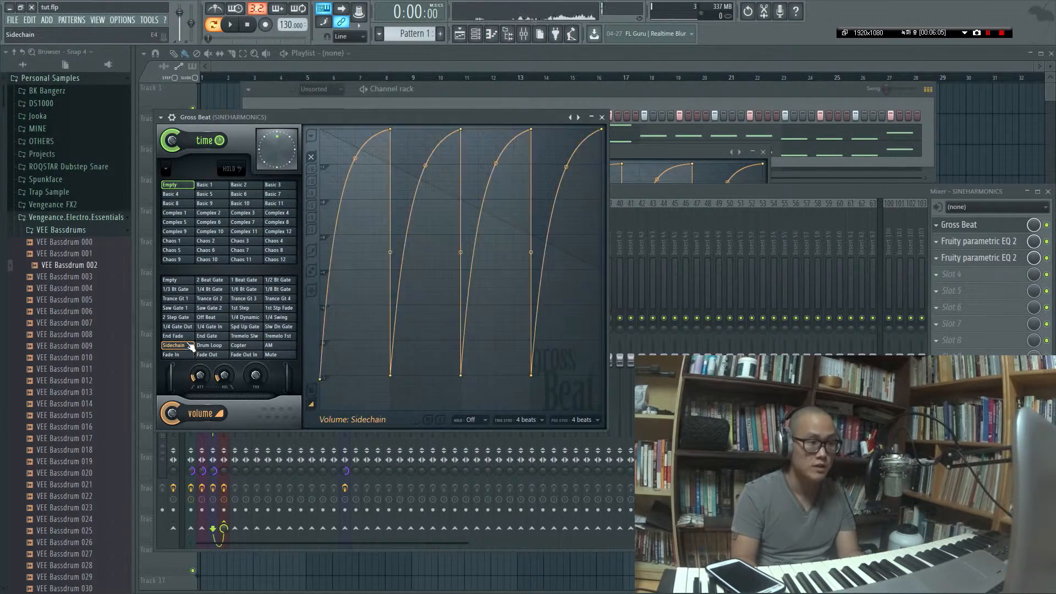
{"action": "left_click_drag", "start_coordinate": [330, 114], "coordinate": [462, 120]}
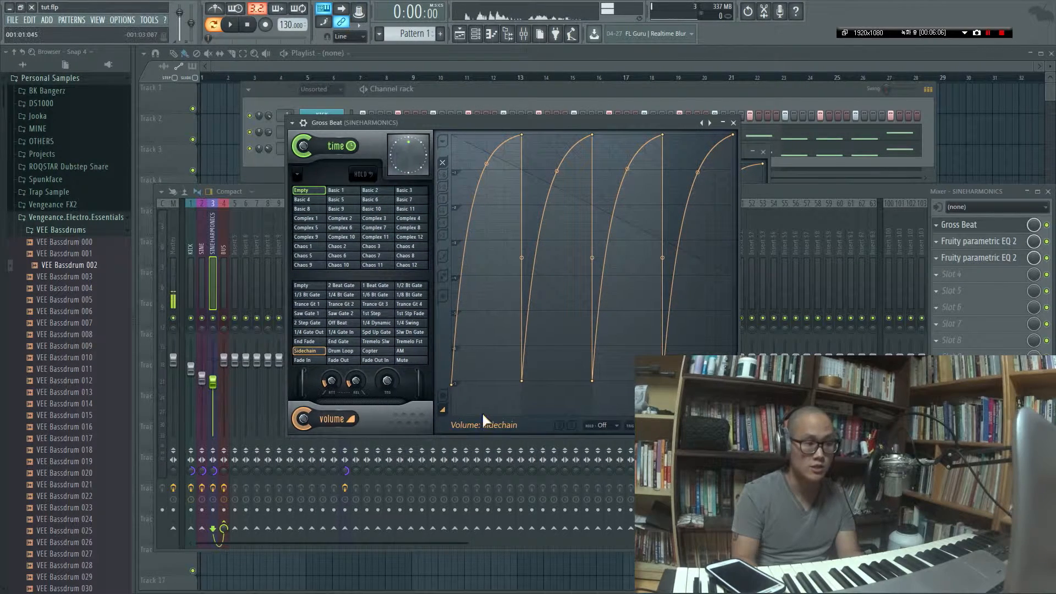
- Place the SINE and SINEHARMONICS Gross Beat windows side by side and compare their Sidechain volume curves
{"action": "left_click", "coordinate": [200, 238]}
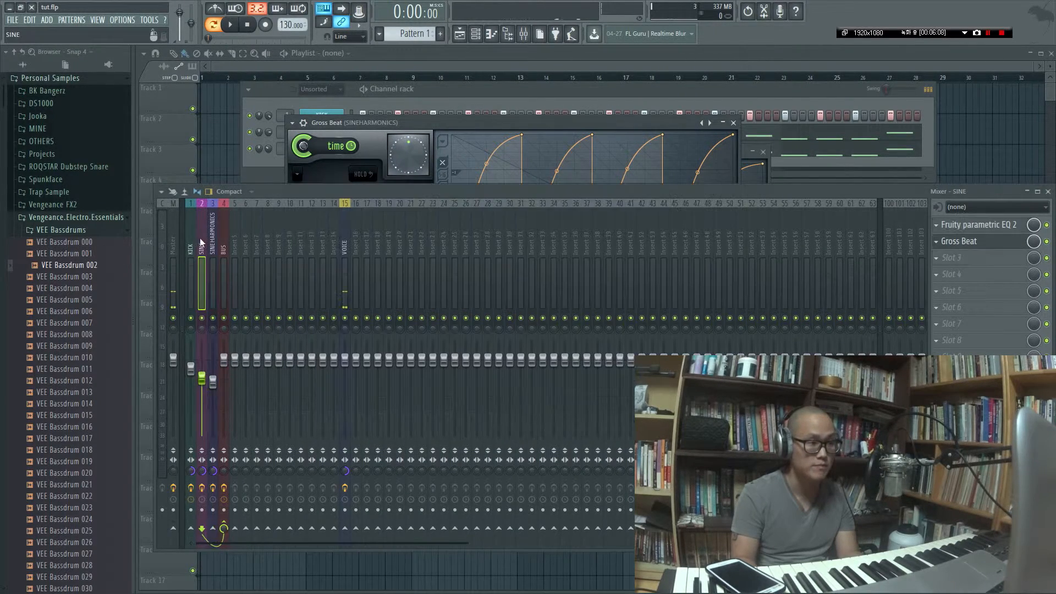
{"action": "left_click", "coordinate": [968, 241]}
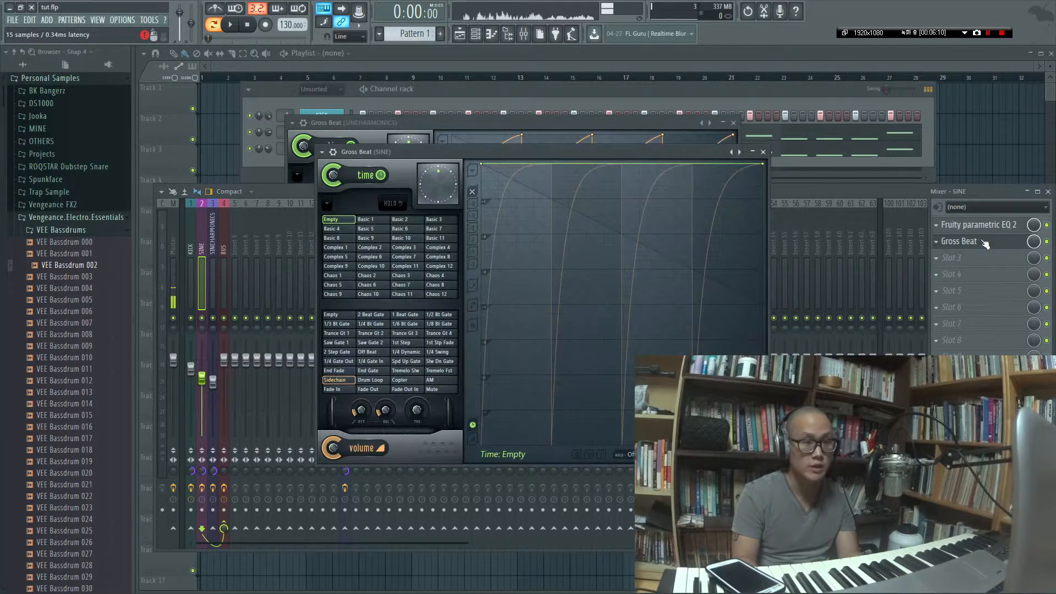
{"action": "left_click_drag", "start_coordinate": [643, 157], "coordinate": [1026, 137]}
{"action": "left_click_drag", "start_coordinate": [930, 130], "coordinate": [778, 160]}
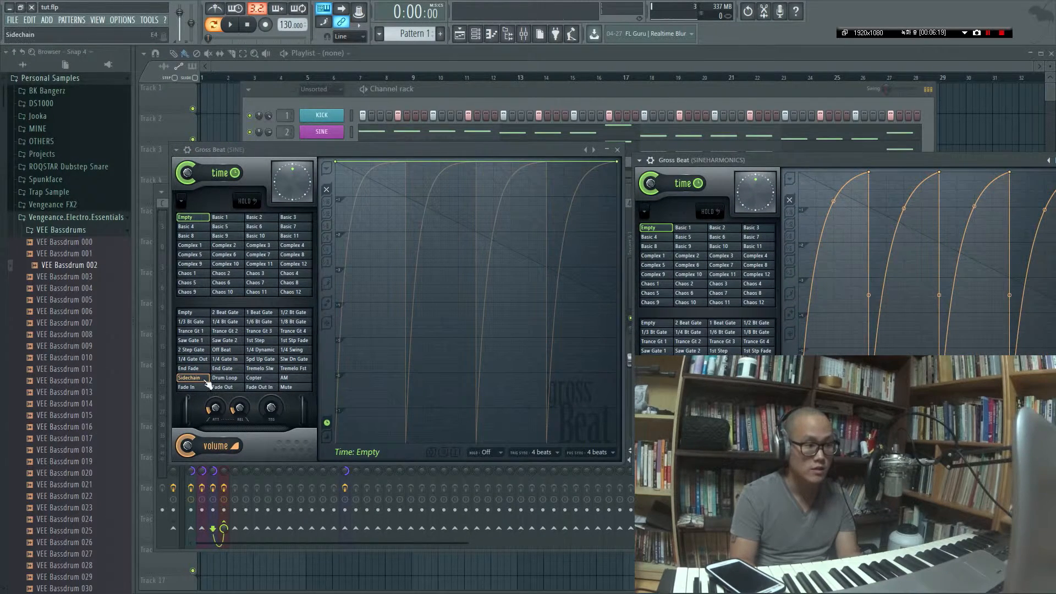
{"action": "left_click", "coordinate": [189, 377]}
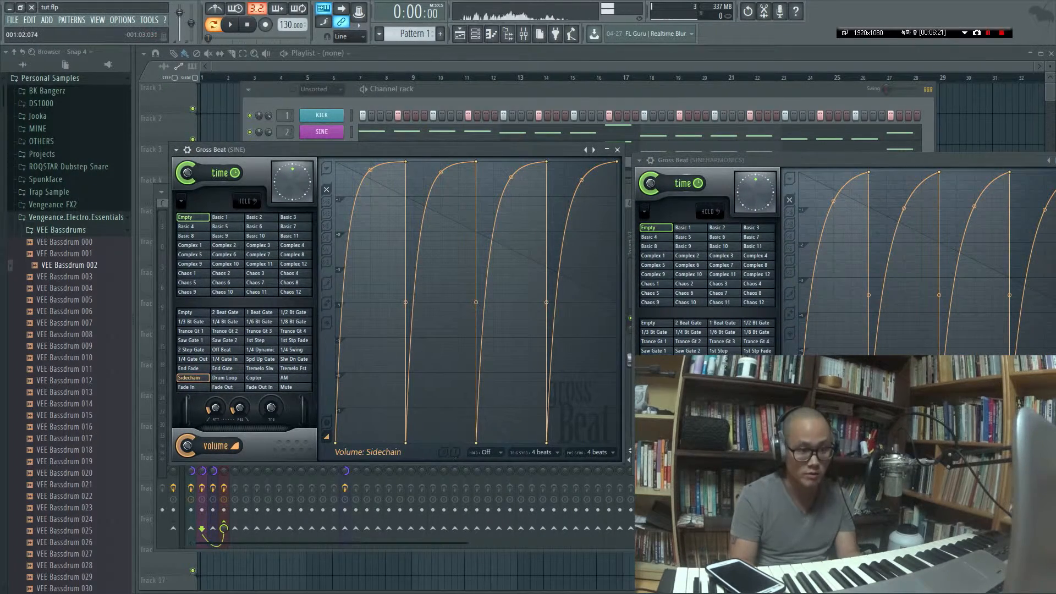
- Play the pattern, close the SINE track's Gross Beat and watch the SINEHARMONICS Sidechain curve during playback
{"action": "key", "text": "space"}
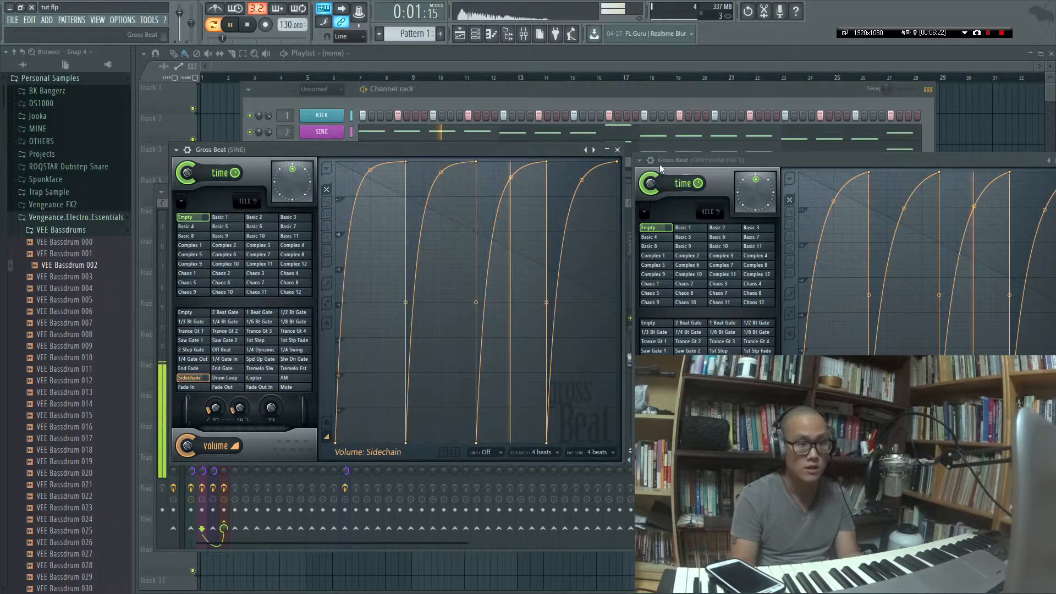
{"action": "left_click", "coordinate": [617, 150]}
{"action": "left_click_drag", "start_coordinate": [723, 158], "coordinate": [453, 176]}
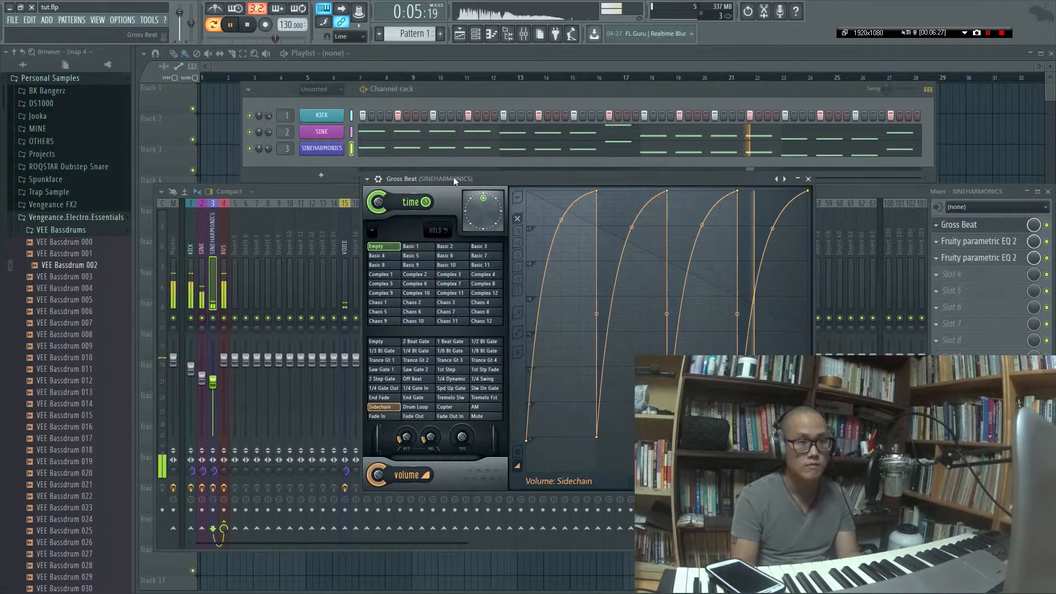
- Enable the Fruity Limiter on the BUS track and open its window while playing the pattern
{"action": "left_click", "coordinate": [808, 179]}
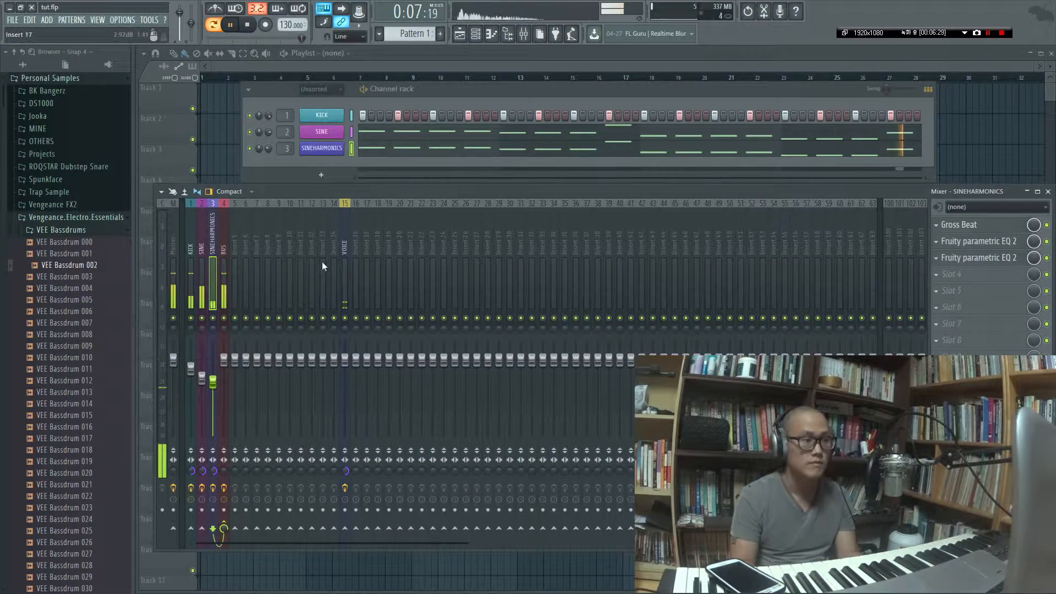
{"action": "key", "text": "space"}
{"action": "left_click", "coordinate": [223, 239]}
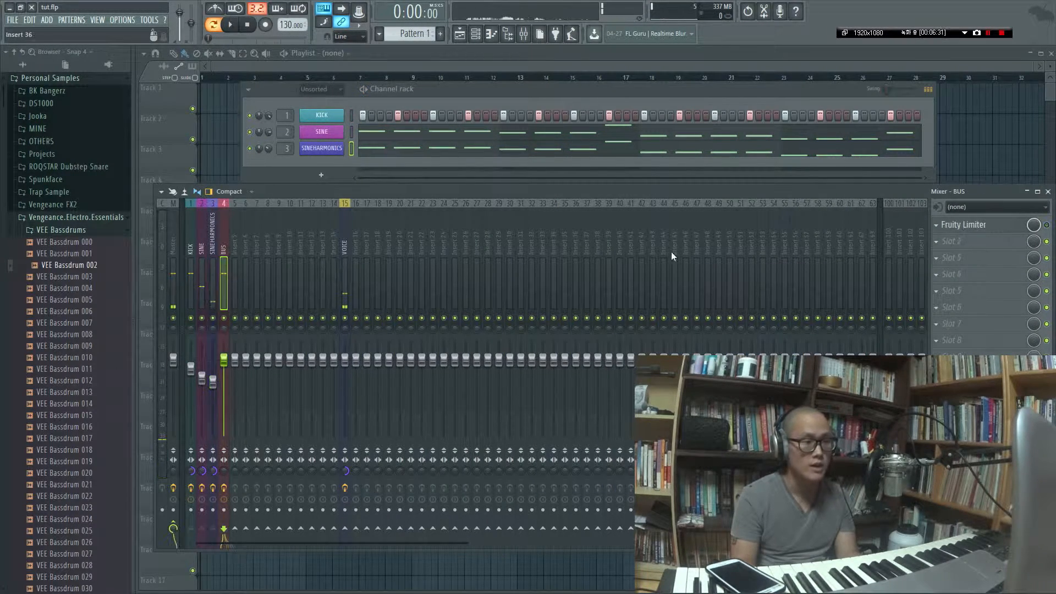
{"action": "left_click", "coordinate": [963, 224]}
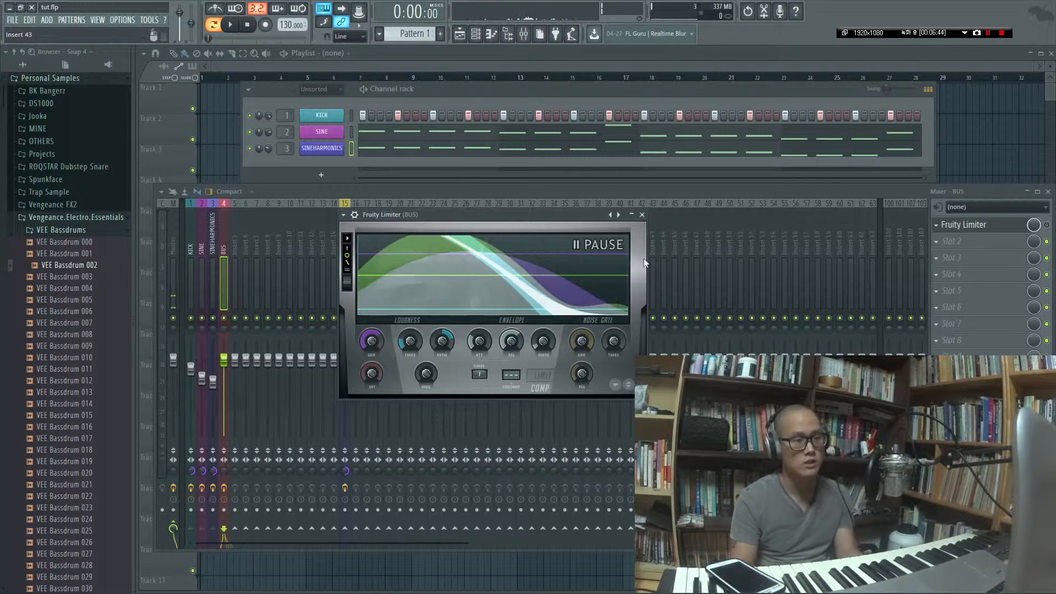
{"action": "left_click", "coordinate": [1047, 224]}
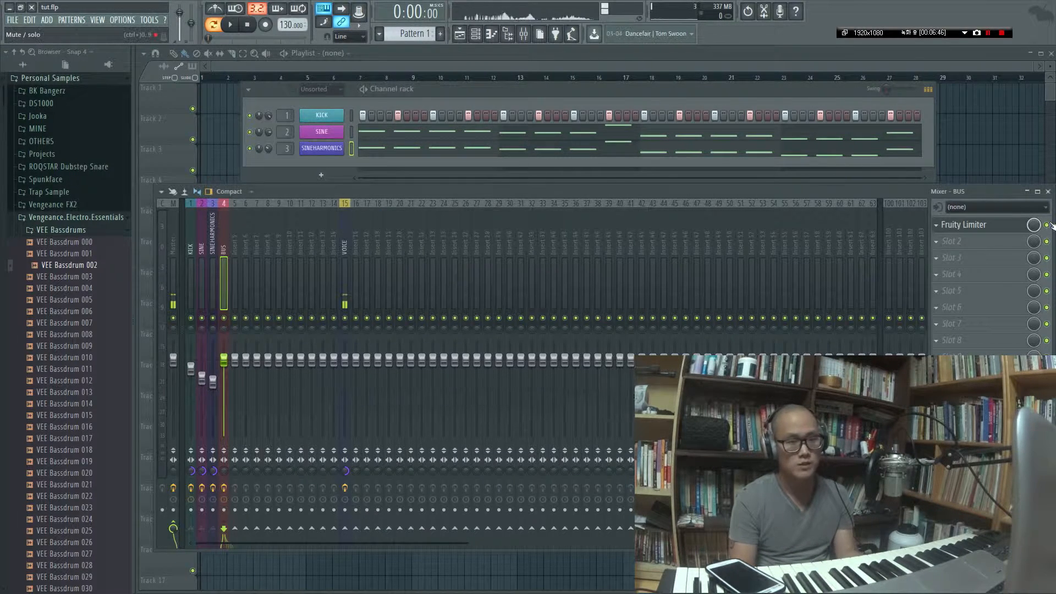
{"action": "left_click", "coordinate": [980, 225]}
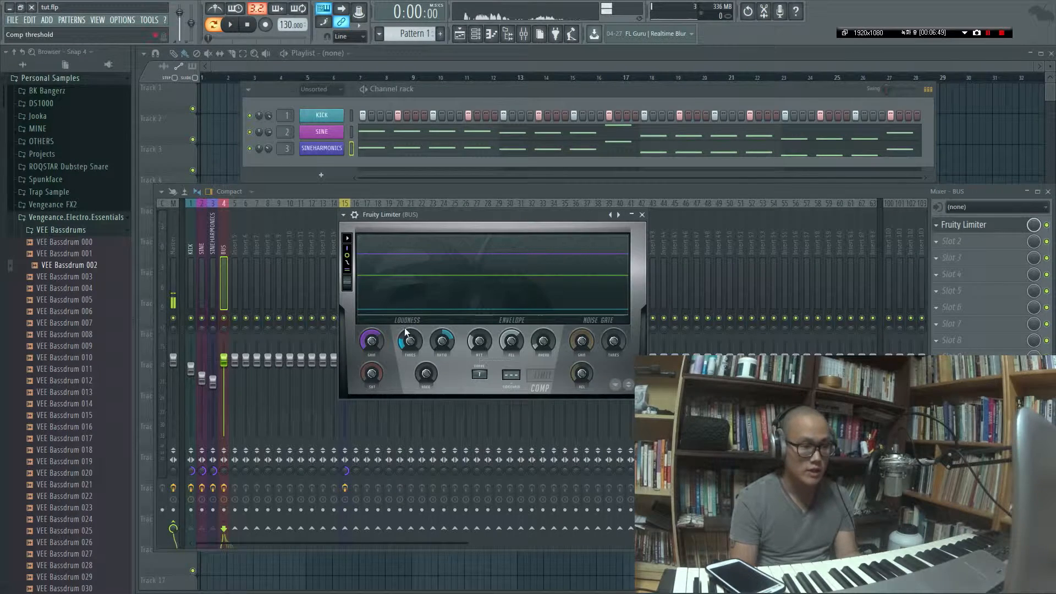
{"action": "key", "text": "space"}
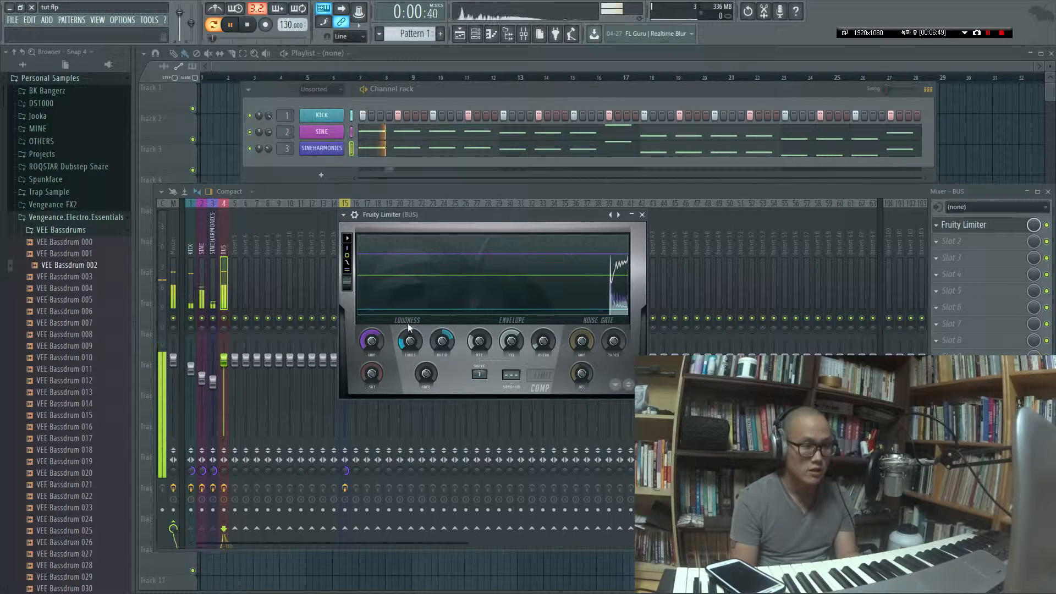
- Compare the BUS limiter's response during playback with the SINEHARMONICS track muted and unmuted
{"action": "left_click", "coordinate": [200, 321]}
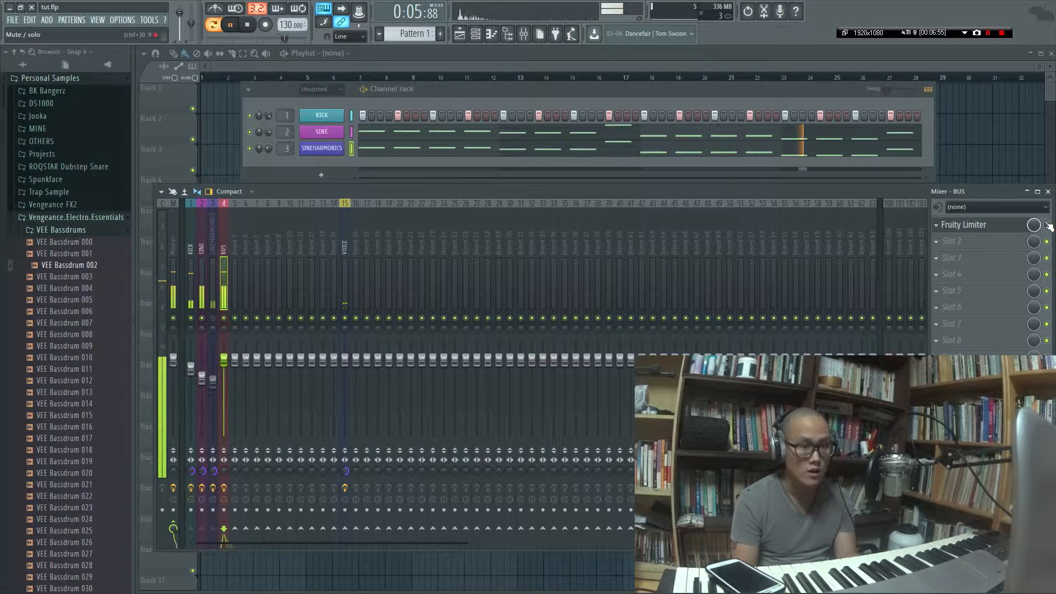
{"action": "left_click", "coordinate": [965, 225]}
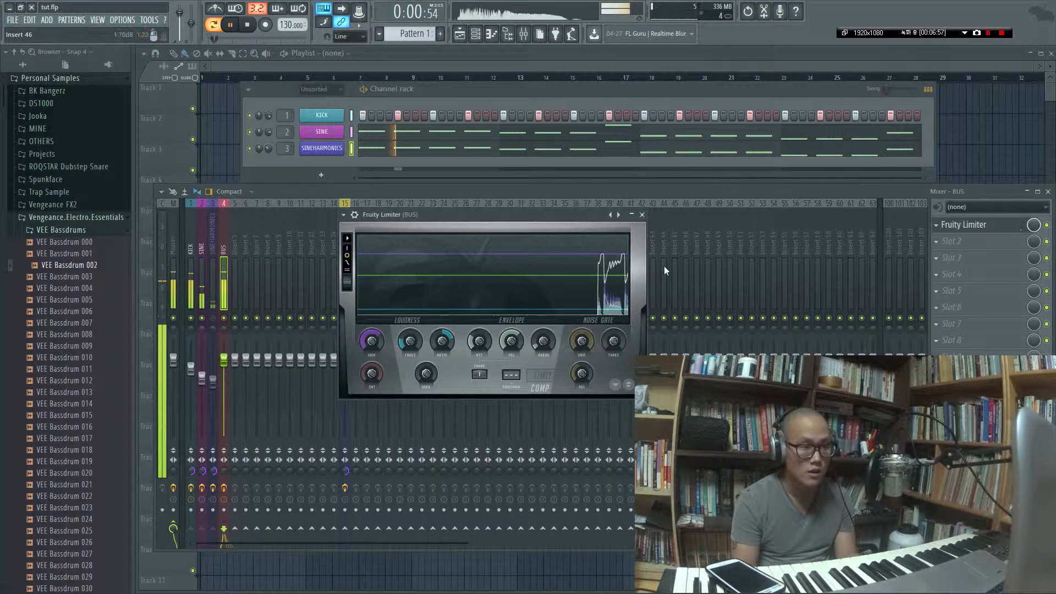
{"action": "key", "text": "space"}
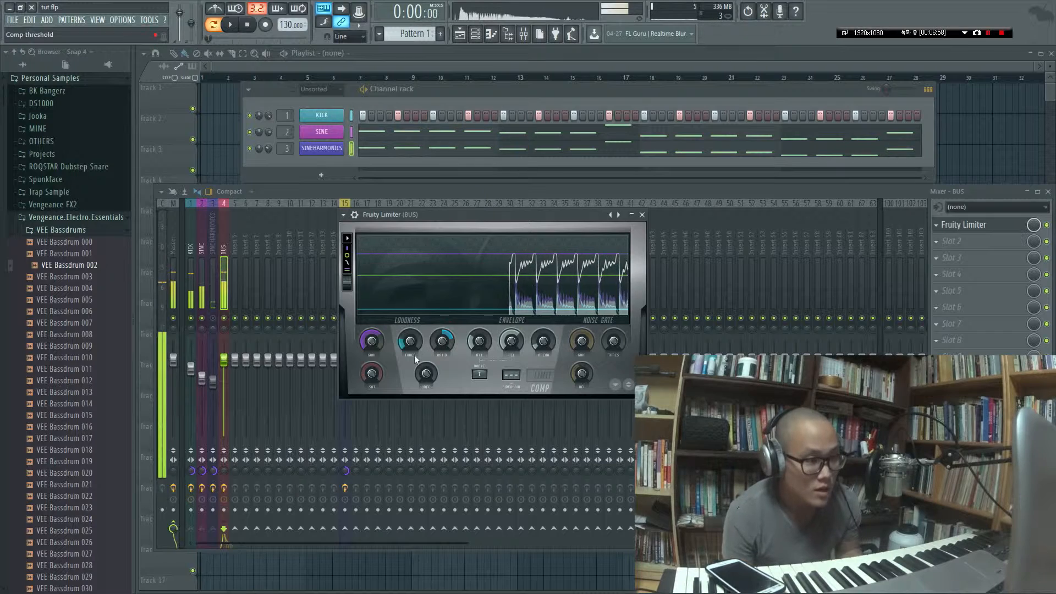
{"action": "left_click", "coordinate": [986, 230]}
{"action": "key", "text": "space"}
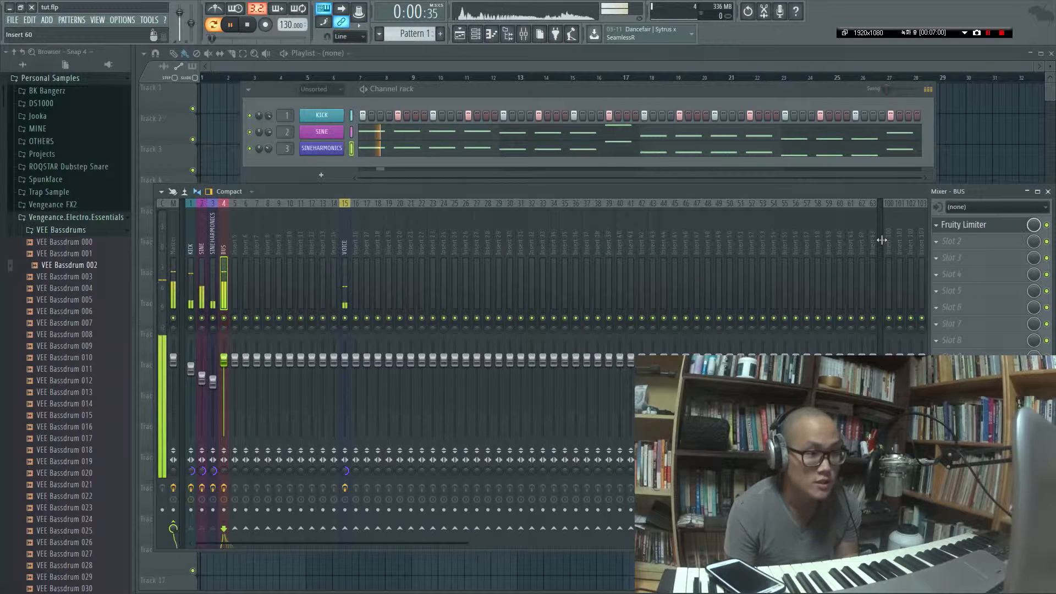
{"action": "left_click", "coordinate": [988, 234]}
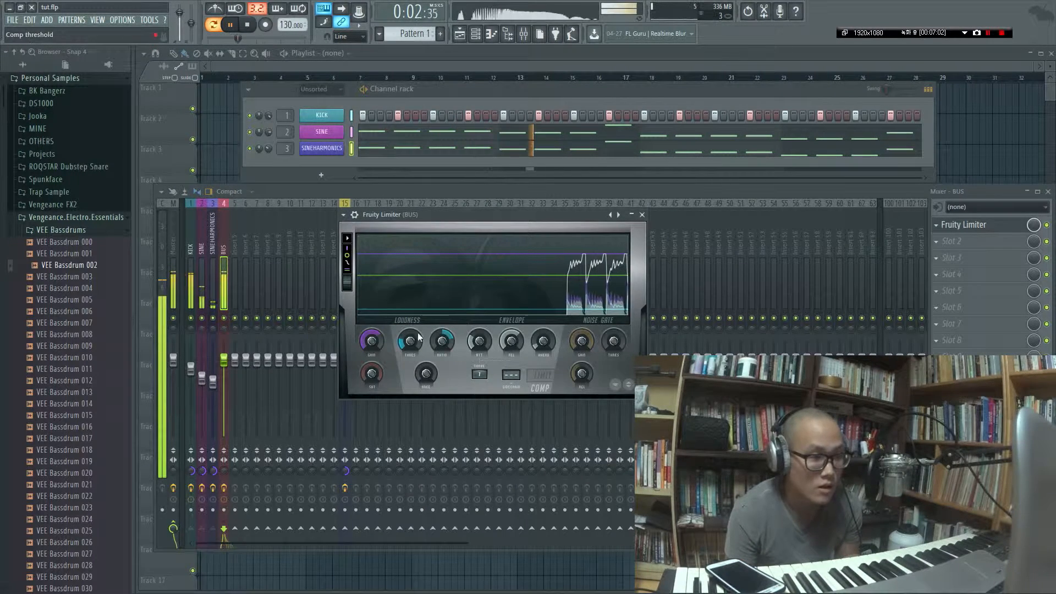
- Set the BUS limiter's compressor threshold to -19.8 dB and the ratio to about 4.2:1, and adjust the knee
{"action": "key", "text": "space"}
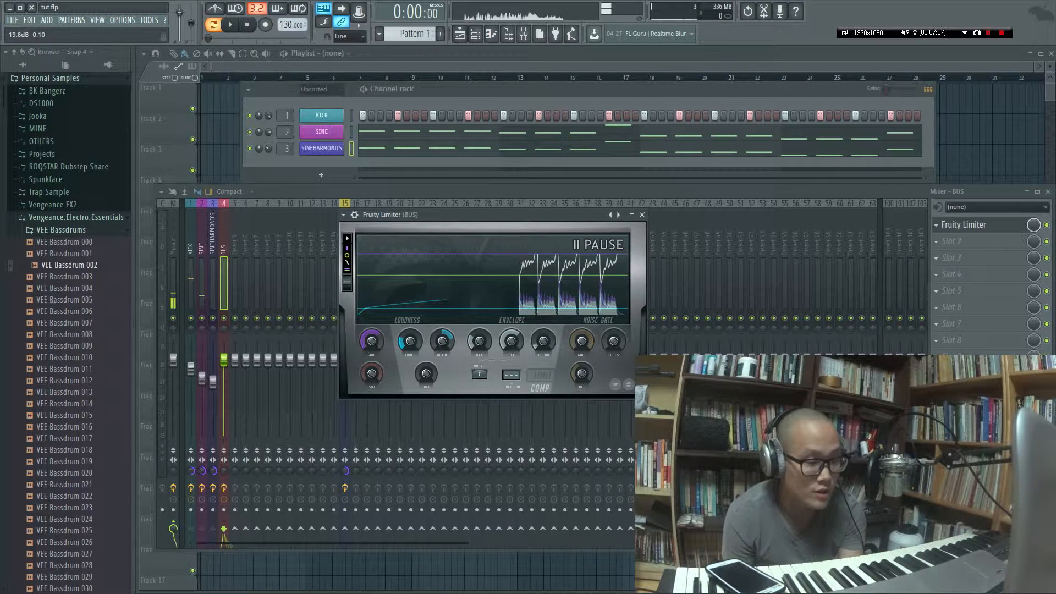
{"action": "left_click", "coordinate": [440, 345]}
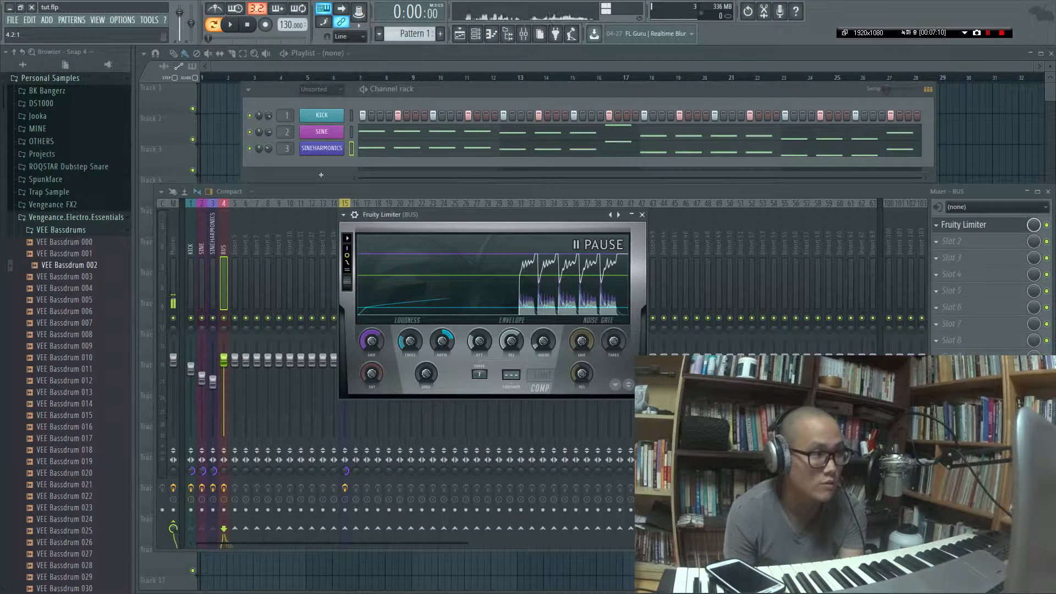
{"action": "left_click", "coordinate": [442, 338]}
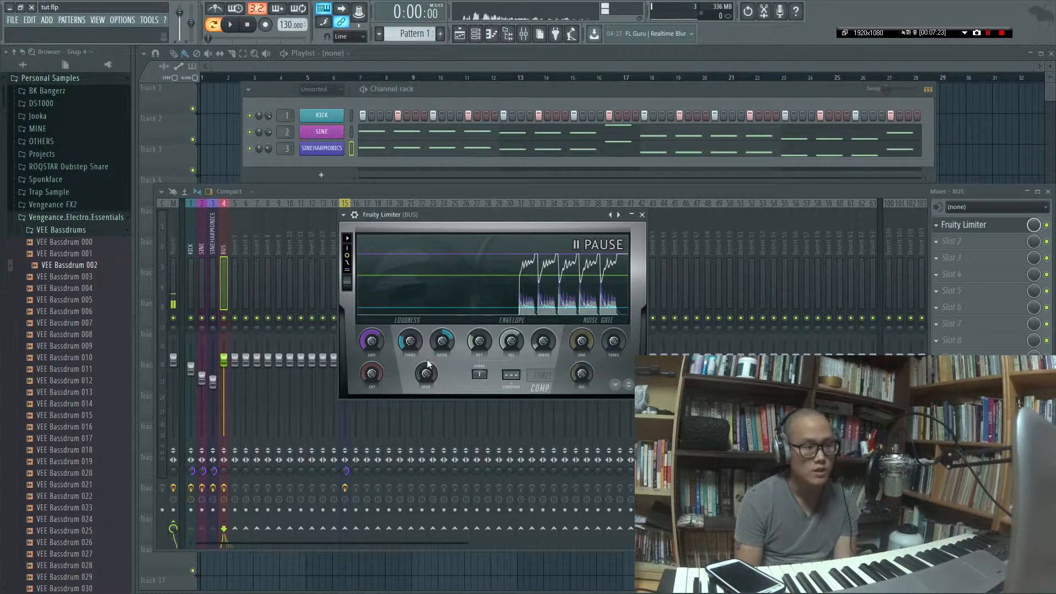
{"action": "left_click", "coordinate": [425, 373]}
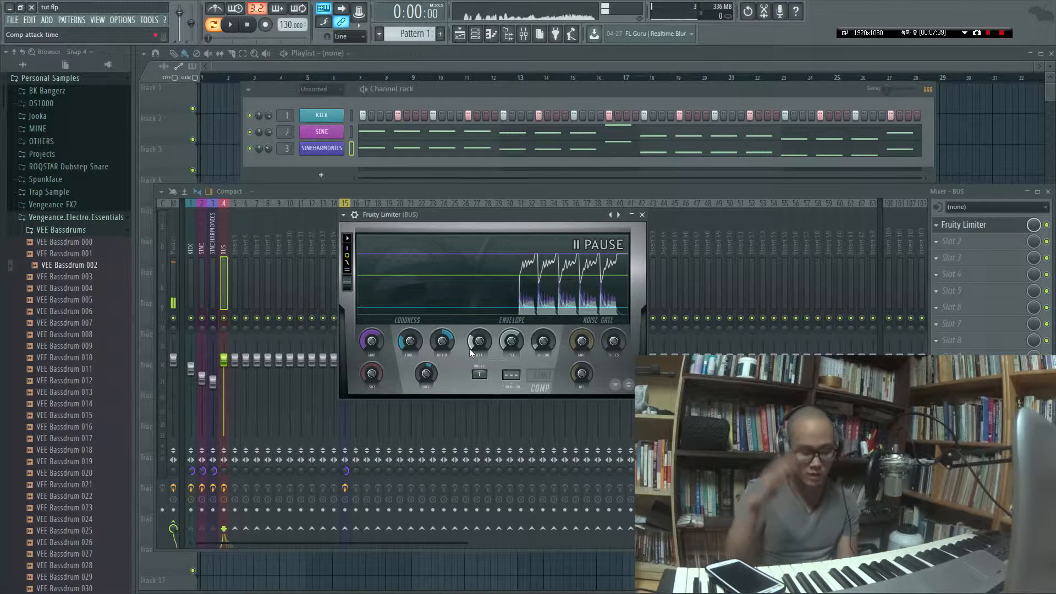
- Set the BUS compressor's attack to 0.00 ms and play the pattern to hear its effect
{"action": "key", "text": "space"}
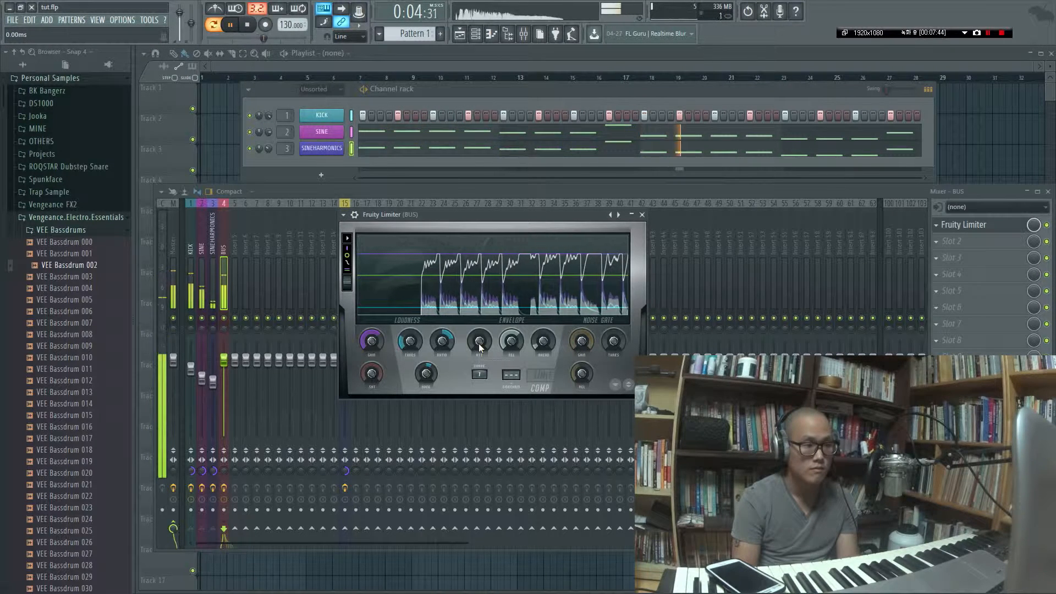
{"action": "key", "text": "space"}
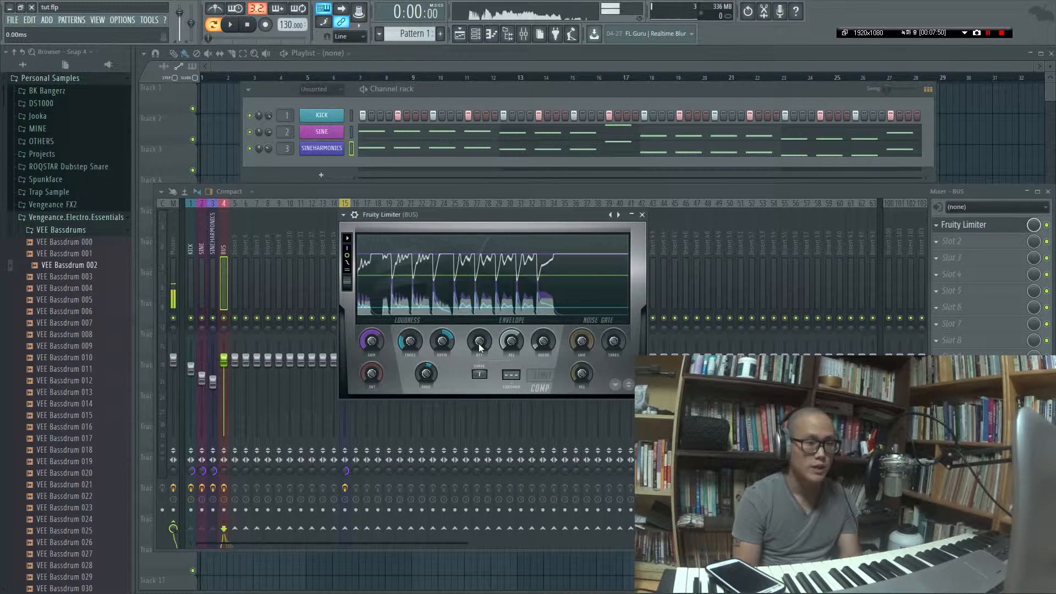
{"action": "key", "text": "space"}
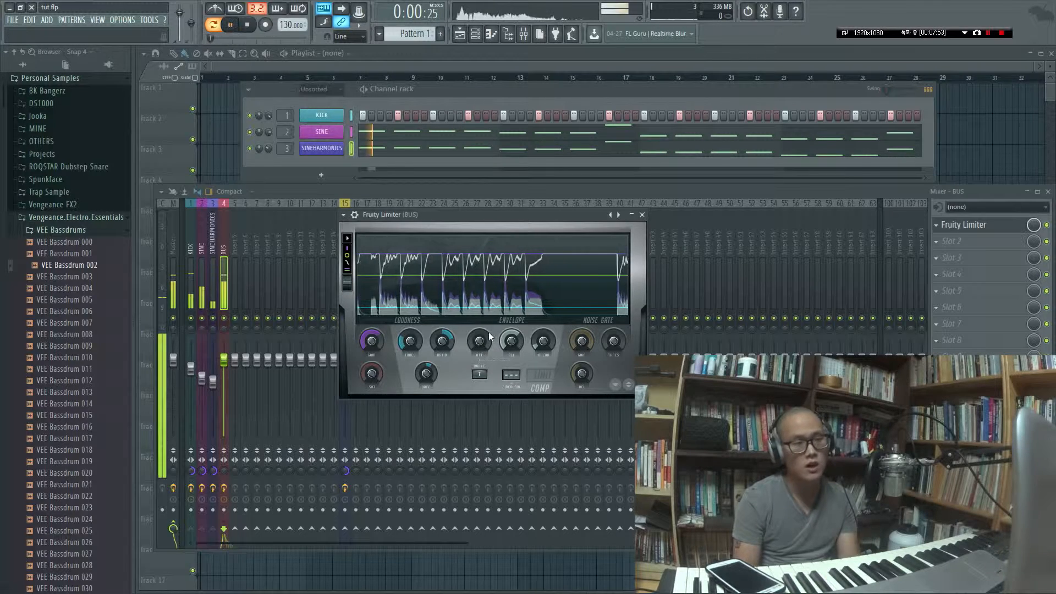
- Raise the BUS compressor's attack to about 11.68 ms while replaying the pattern, and close the Fruity Limiter
{"action": "mouse_move", "coordinate": [480, 345]}
{"action": "left_mouse_down"}
{"action": "mouse_move", "coordinate": [480, 319]}
{"action": "mouse_move", "coordinate": [486, 338]}
{"action": "left_mouse_up"}
{"action": "key", "text": "space"}
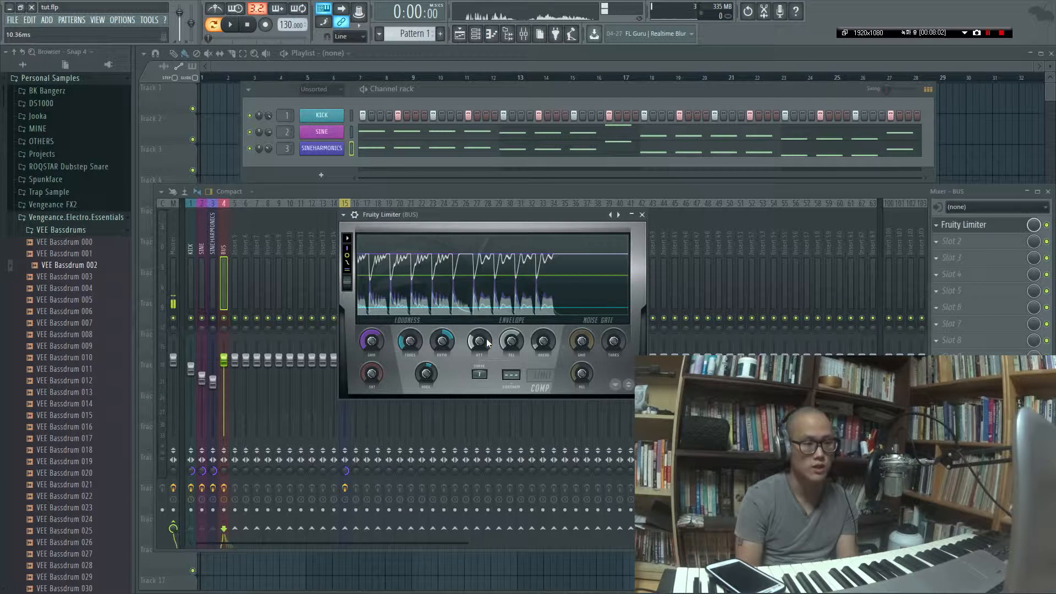
{"action": "key", "text": "space"}
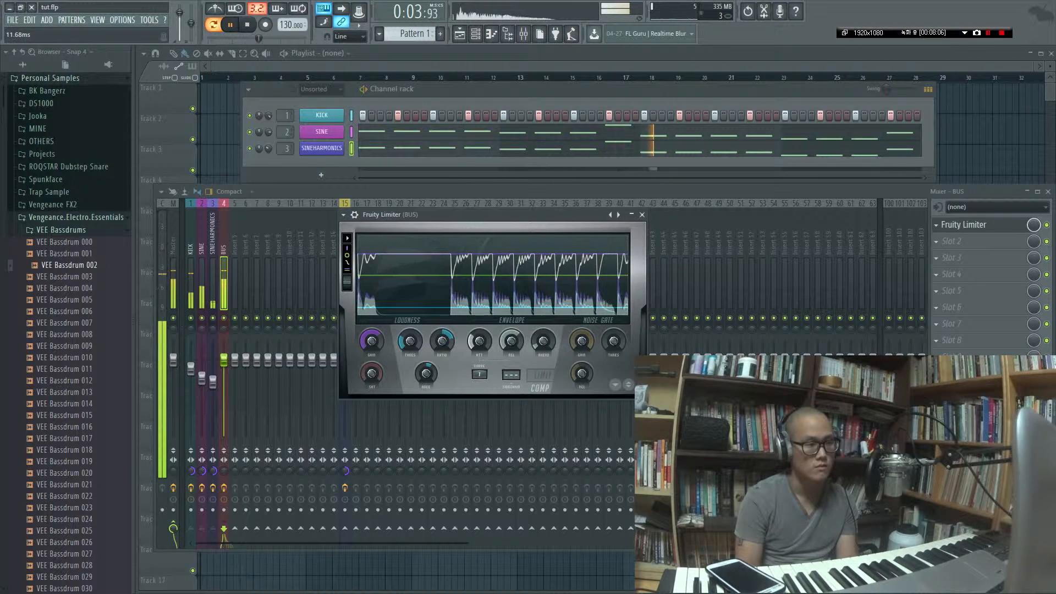
{"action": "left_click_drag", "start_coordinate": [487, 343], "coordinate": [486, 346]}
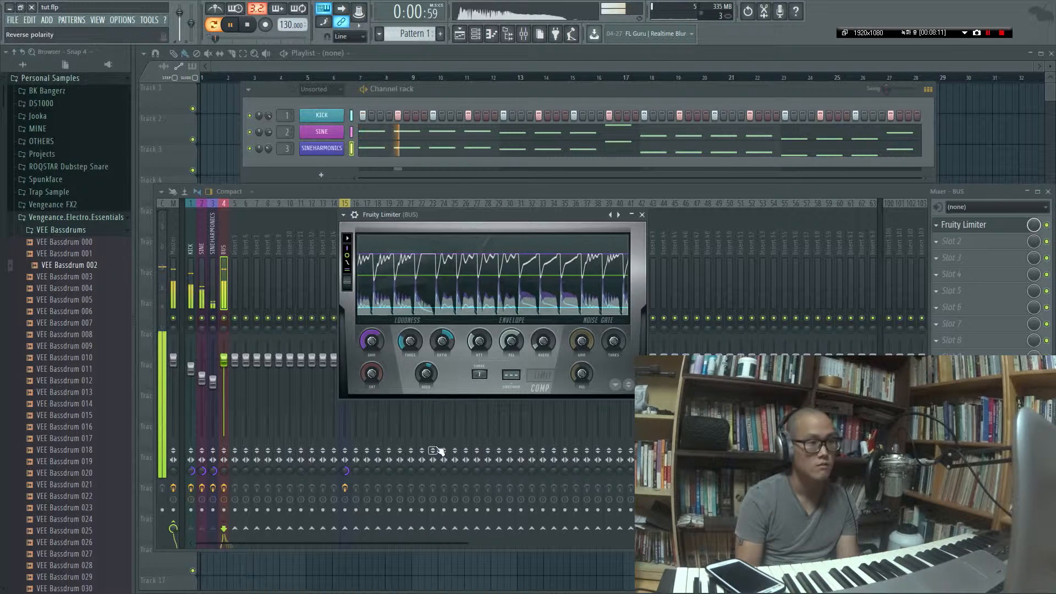
{"action": "key", "text": "Escape"}
{"action": "key", "text": "space"}
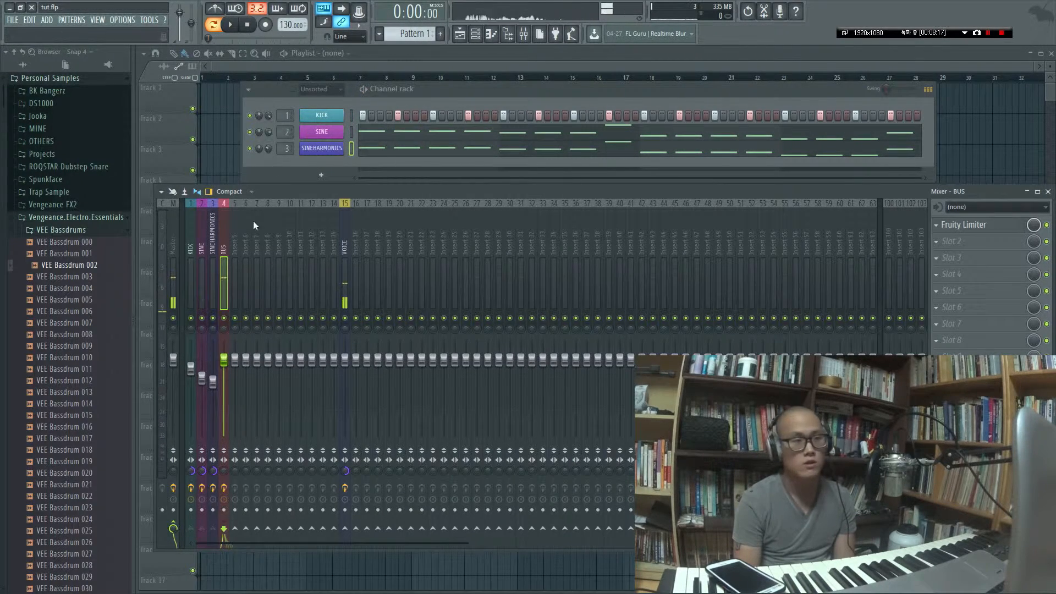
{"action": "key", "text": "space"}
{"action": "key", "text": "space"}
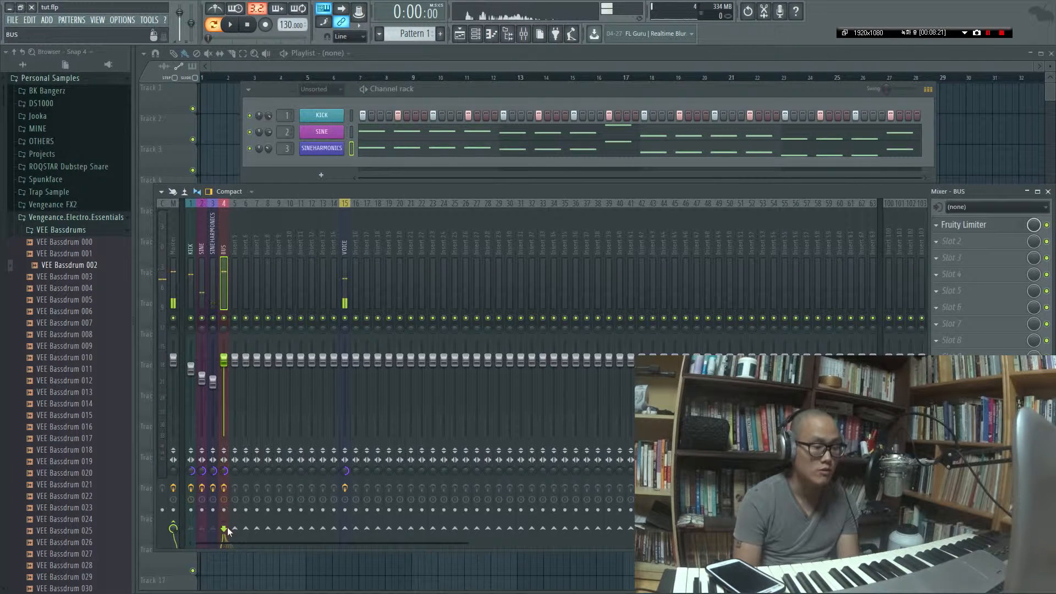
- Insert Fruity Parametric EQ 2 in the BUS track's second effect slot and play the pattern to inspect its spectrum
{"action": "left_click", "coordinate": [957, 242]}
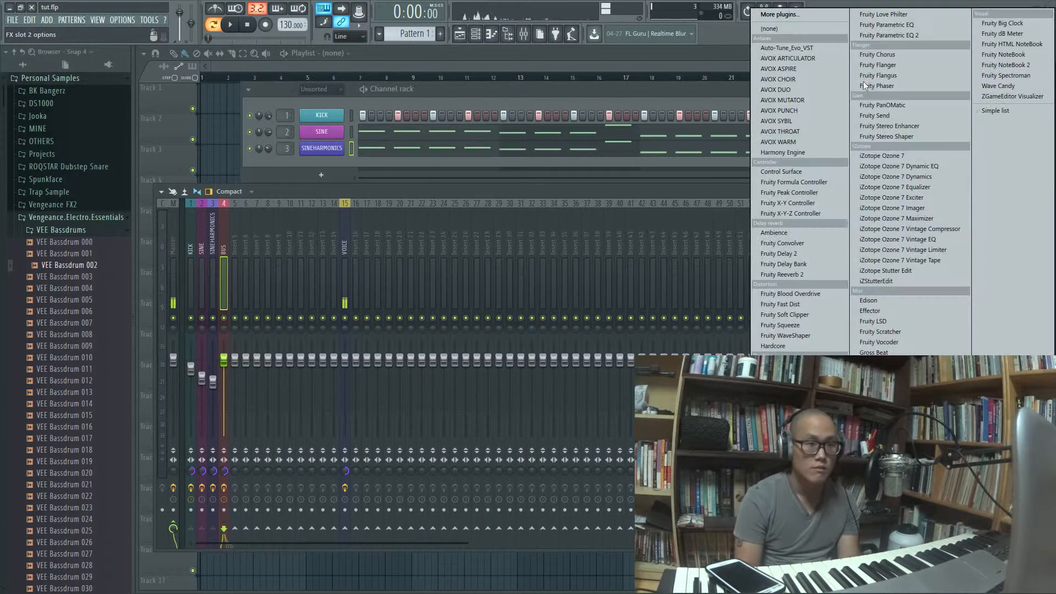
{"action": "left_click", "coordinate": [880, 36]}
{"action": "key", "text": "space"}
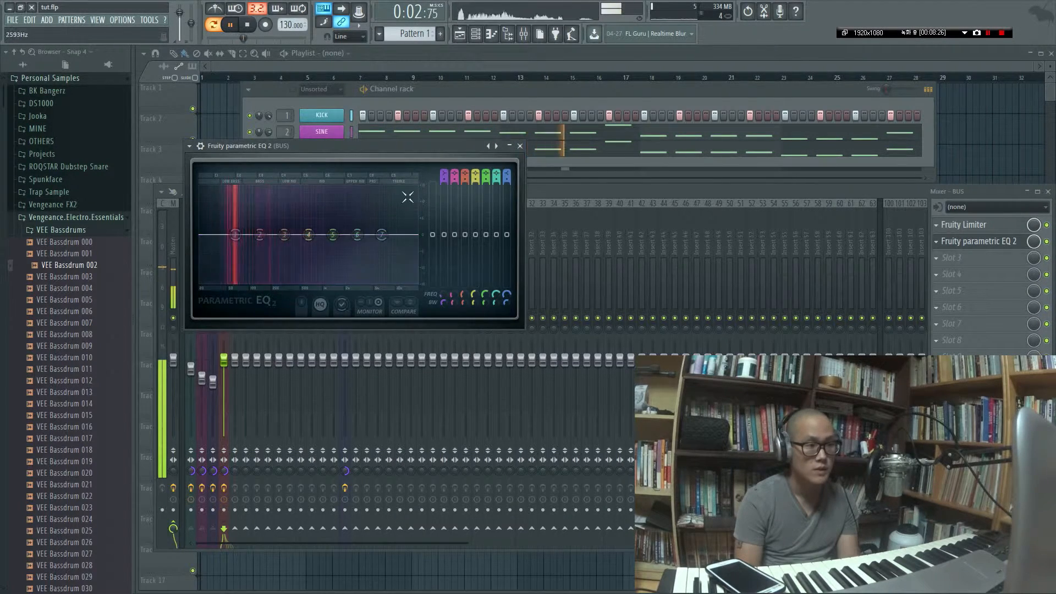
{"action": "left_click", "coordinate": [973, 242]}
{"action": "key", "text": "space"}
- Remove Fruity Parametric EQ 2 from the BUS track's second effect slot
{"action": "left_click", "coordinate": [955, 259]}
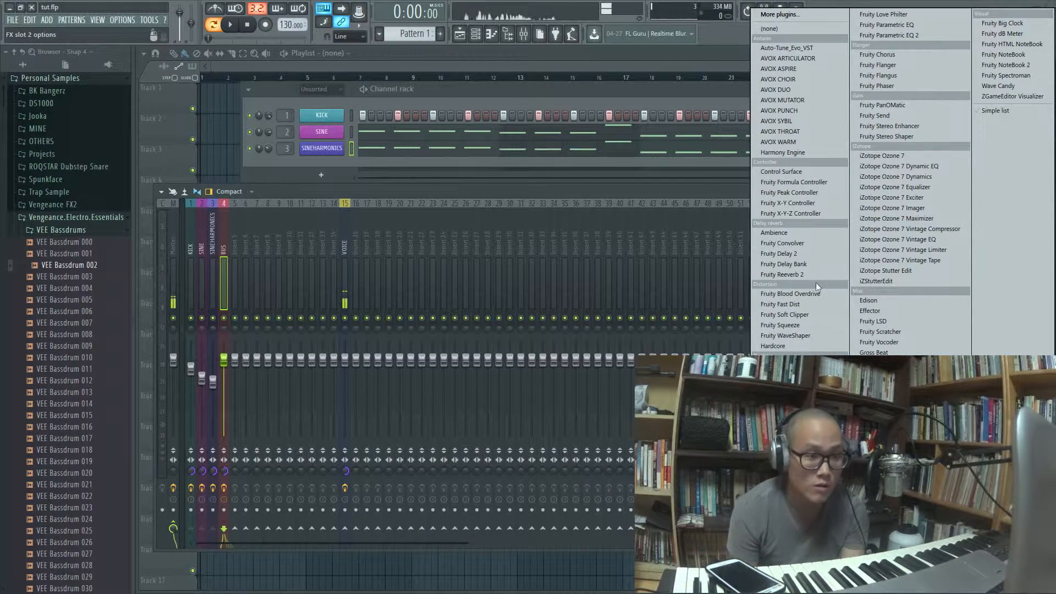
{"action": "left_click", "coordinate": [724, 191]}
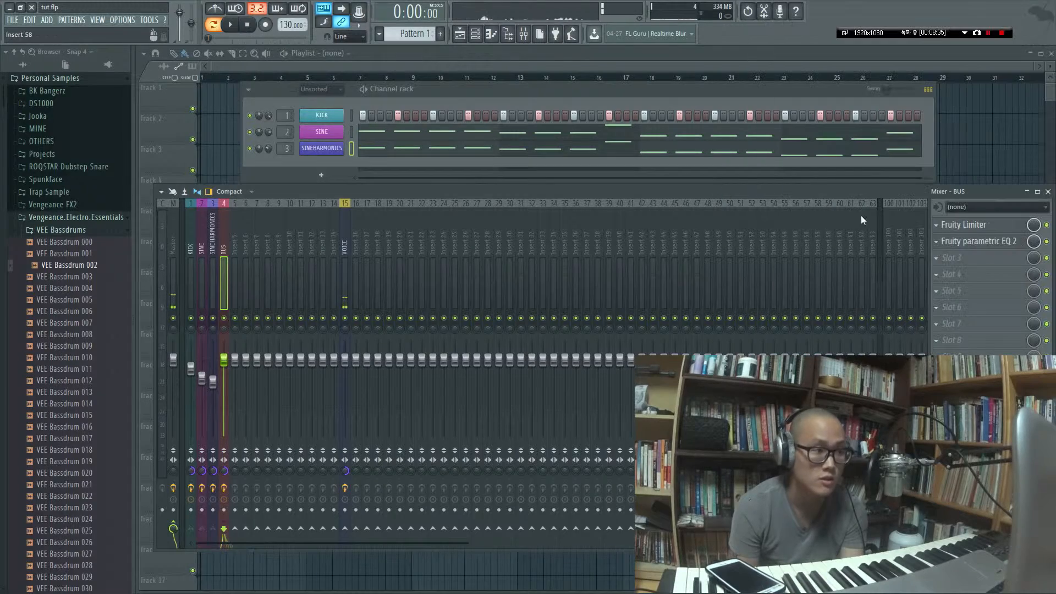
{"action": "left_click", "coordinate": [936, 243]}
{"action": "mouse_move", "coordinate": [948, 257]}
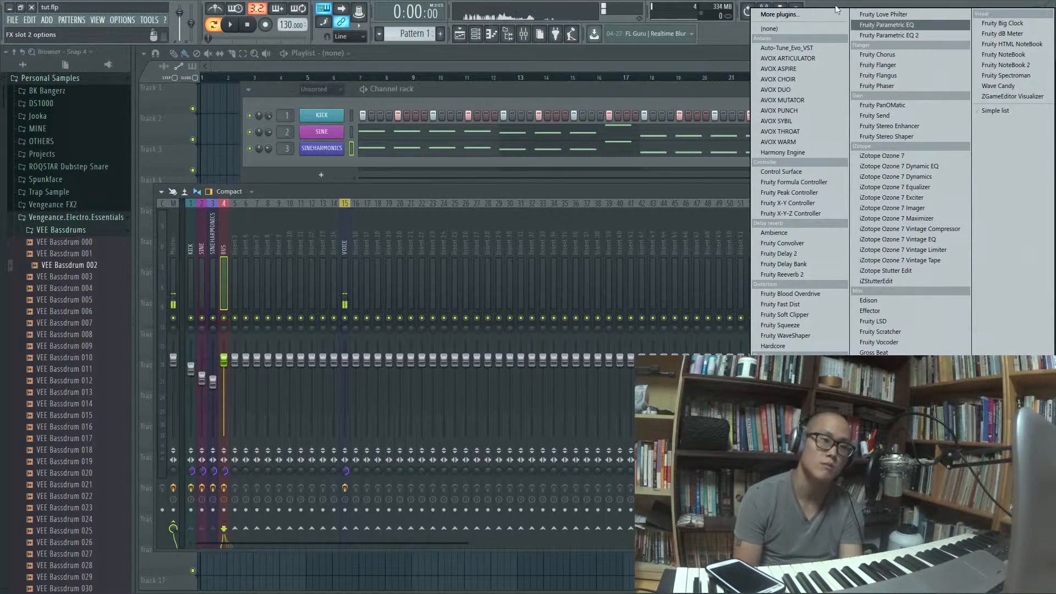
{"action": "left_click", "coordinate": [819, 30]}
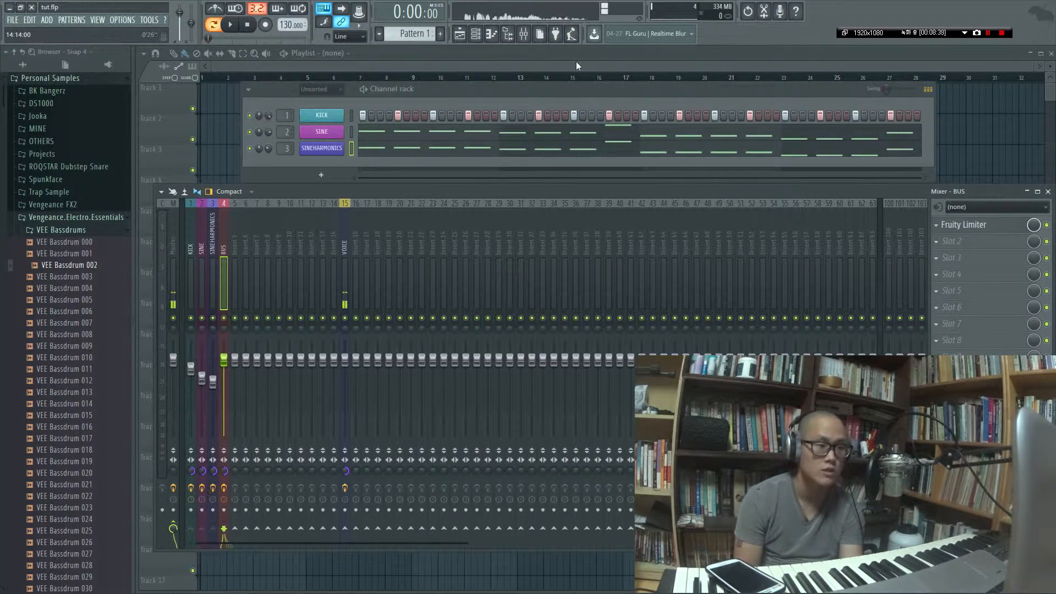